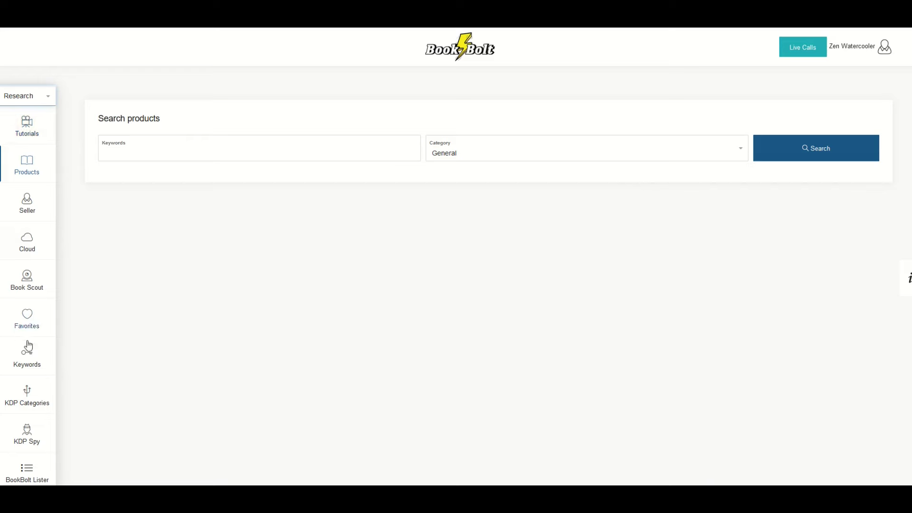
Look over the Create tools, return to the Research tools and view the keyword search page
click(19, 97)
click(21, 149)
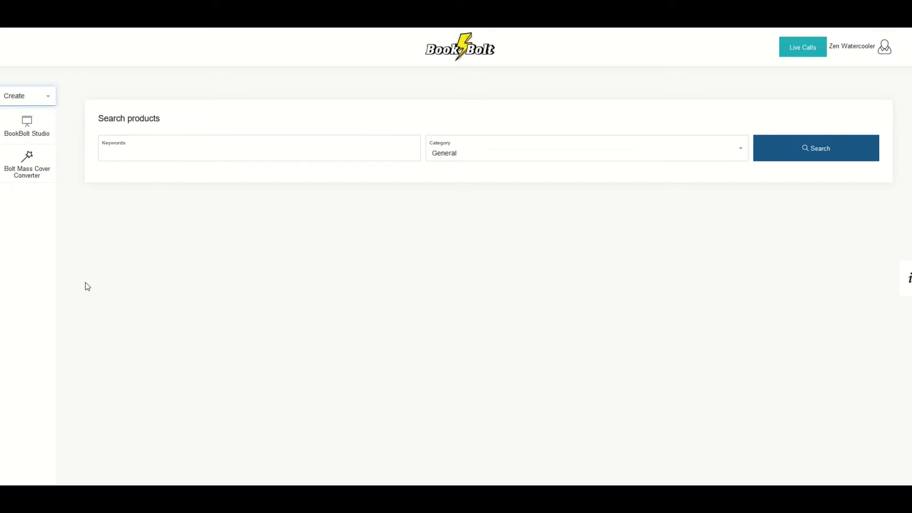
click(15, 99)
click(15, 130)
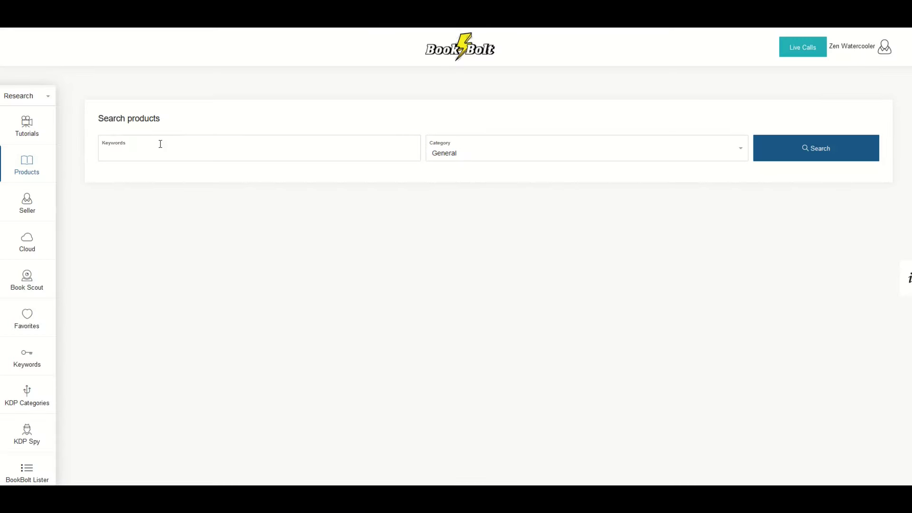
click(33, 361)
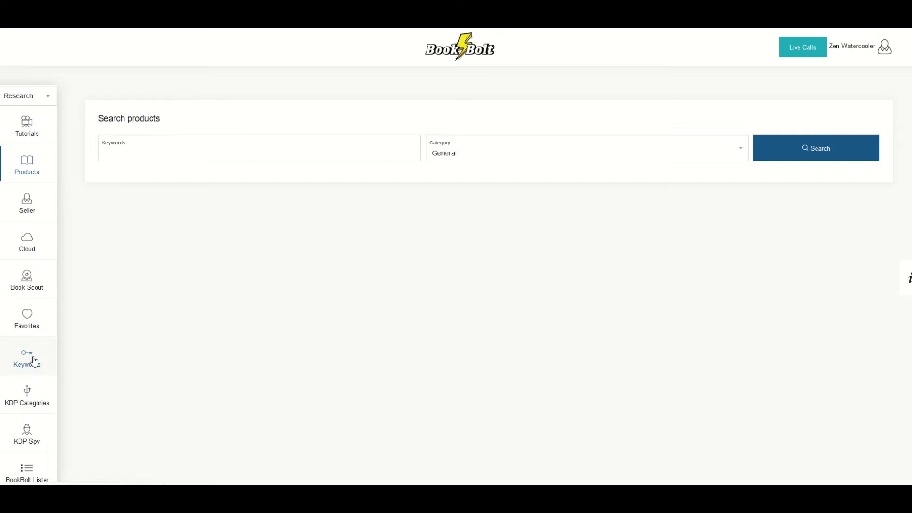
click(76, 106)
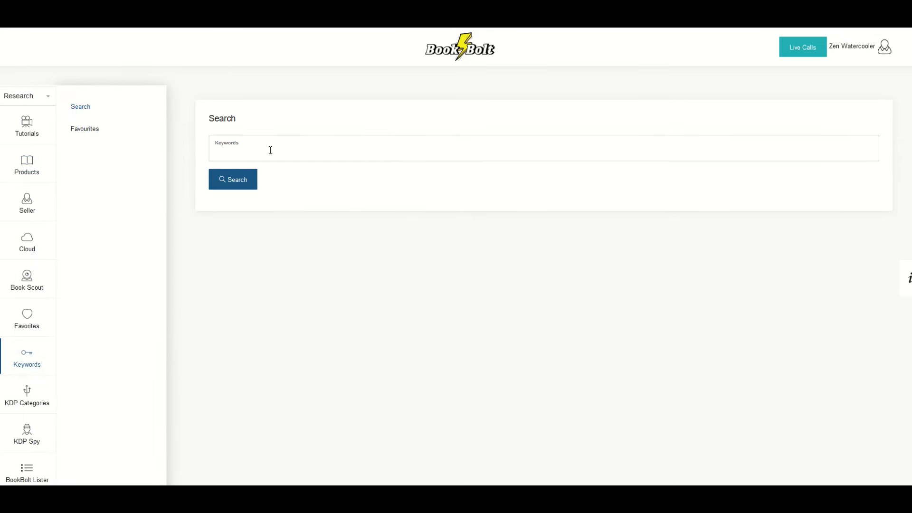
Search products for the keywords "funny cat" in the General category
click(27, 169)
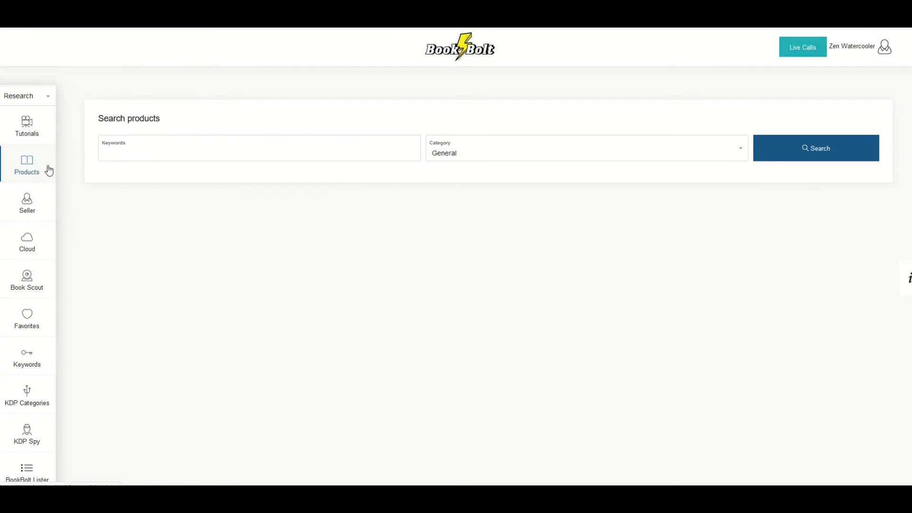
click(119, 158)
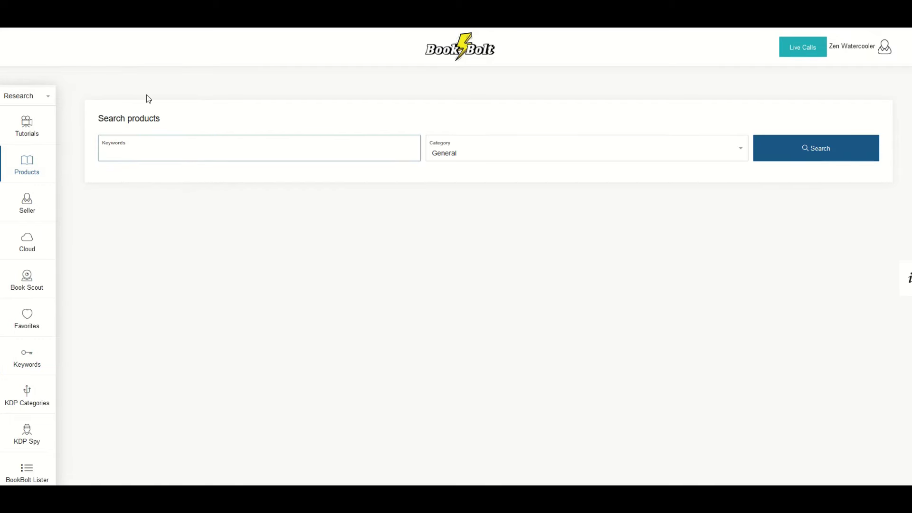
text(funny cat)
click(475, 147)
scroll(463, 209, up, 3)
scroll(460, 210, down, 5)
click(458, 266)
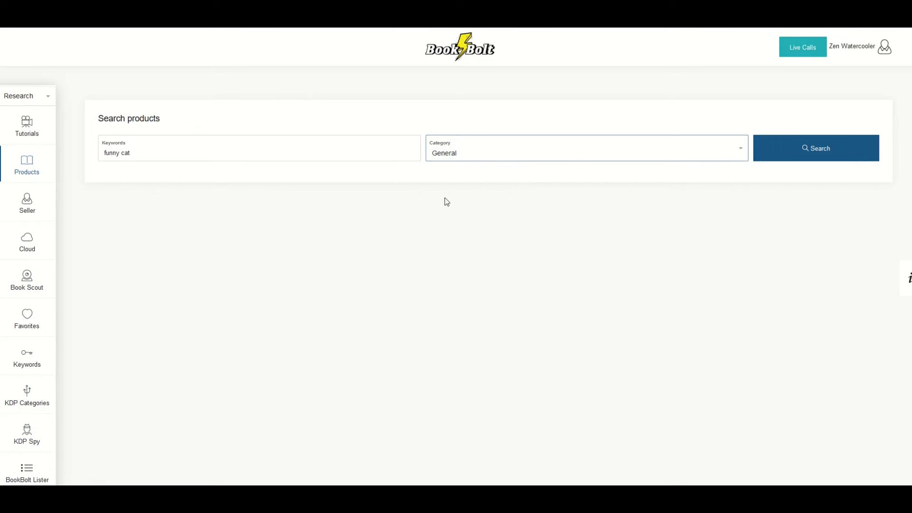
click(806, 156)
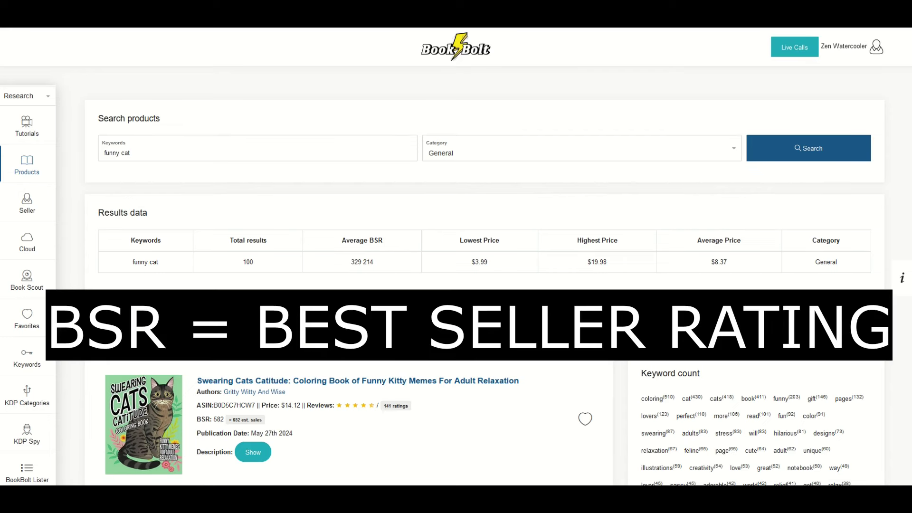
Examine the funny cat results for BSR, estimated sales, prices and related keywords, highlighting the estimated sales of "Cats Being Jerks"
scroll(739, 163, down, 1)
scroll(471, 290, down, 1)
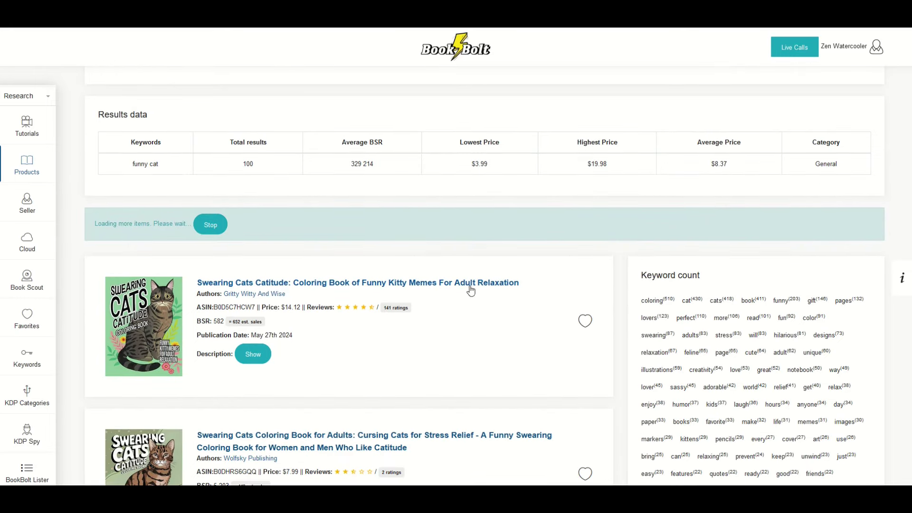
scroll(297, 355, down, 3)
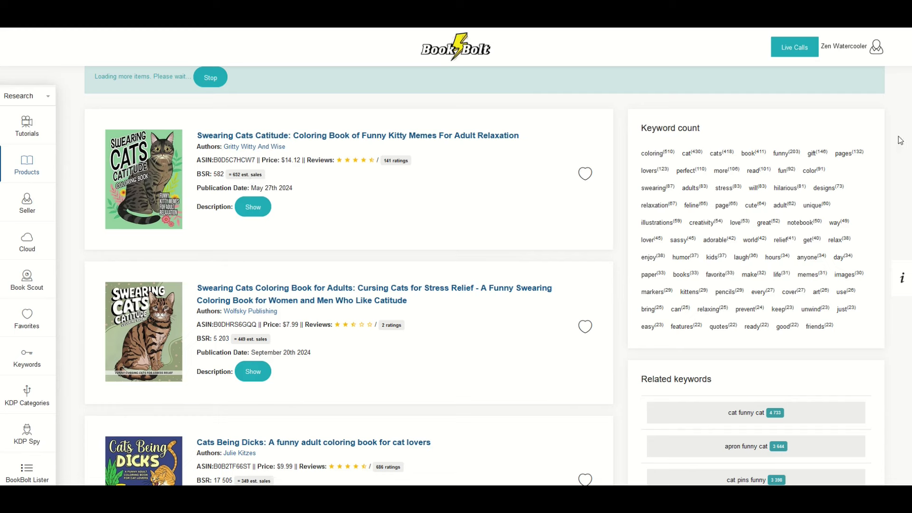
scroll(485, 275, down, 6)
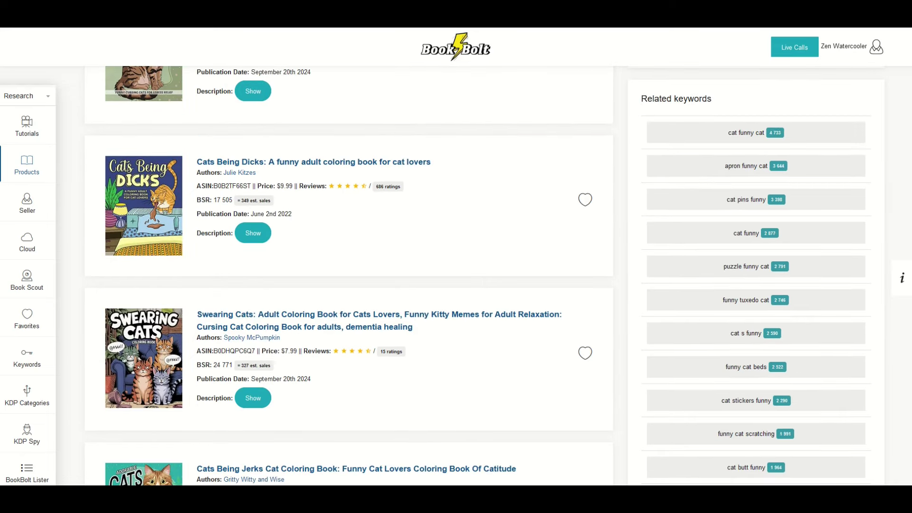
scroll(143, 192, down, 1)
scroll(141, 190, down, 2)
scroll(136, 188, down, 2)
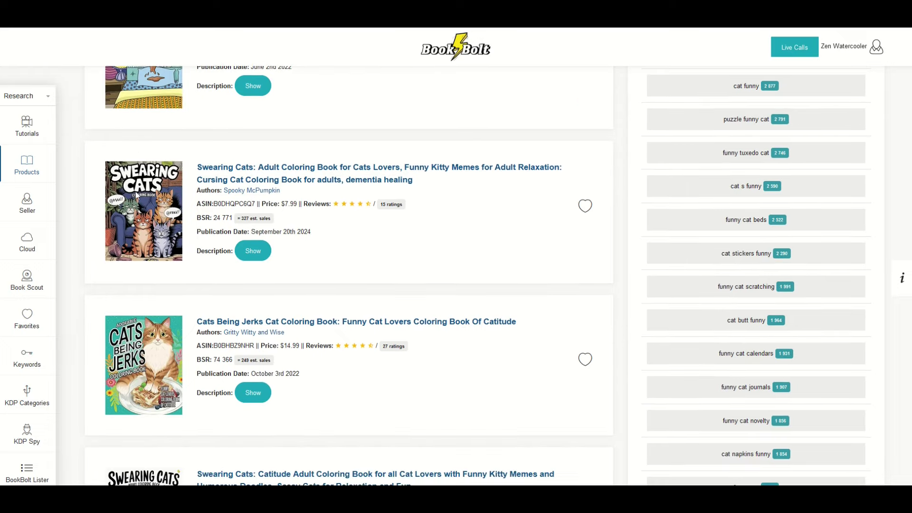
scroll(139, 185, down, 3)
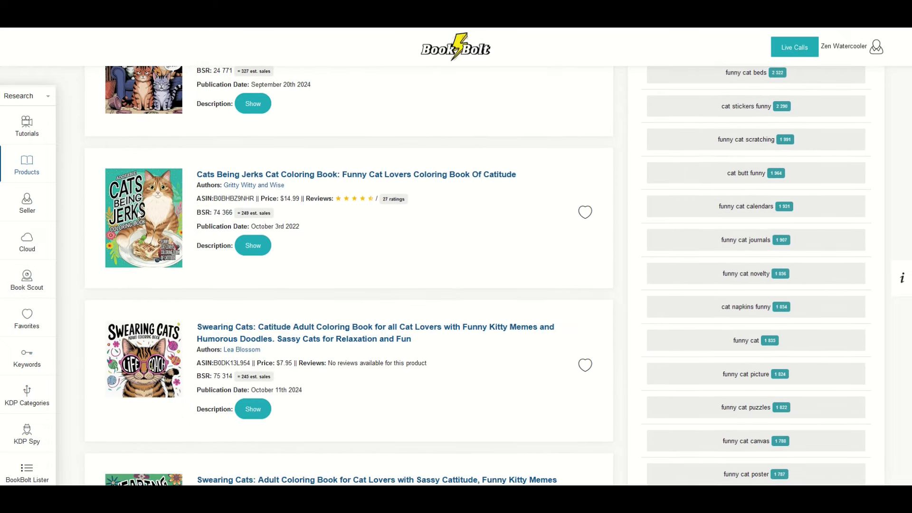
scroll(139, 222, down, 1)
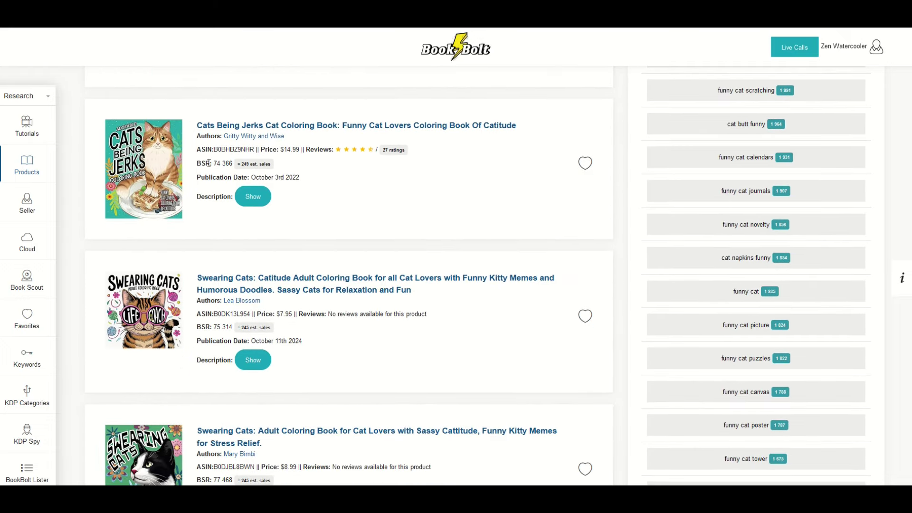
drag(239, 165, 299, 170)
Show the descriptions of "Swearing Cats: Catitude Adult Coloring Book" and "Cats Being Jerks", and highlight the former's description text to examine it
scroll(235, 332, down, 1)
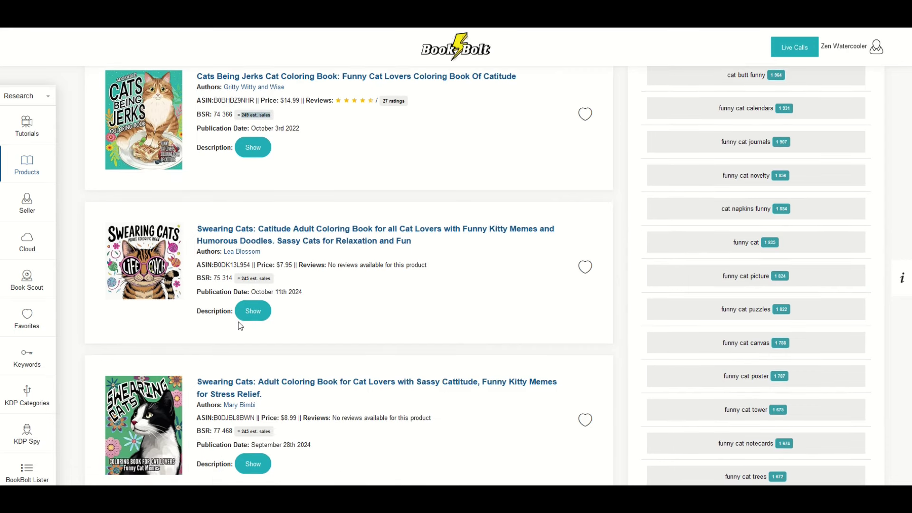
click(251, 312)
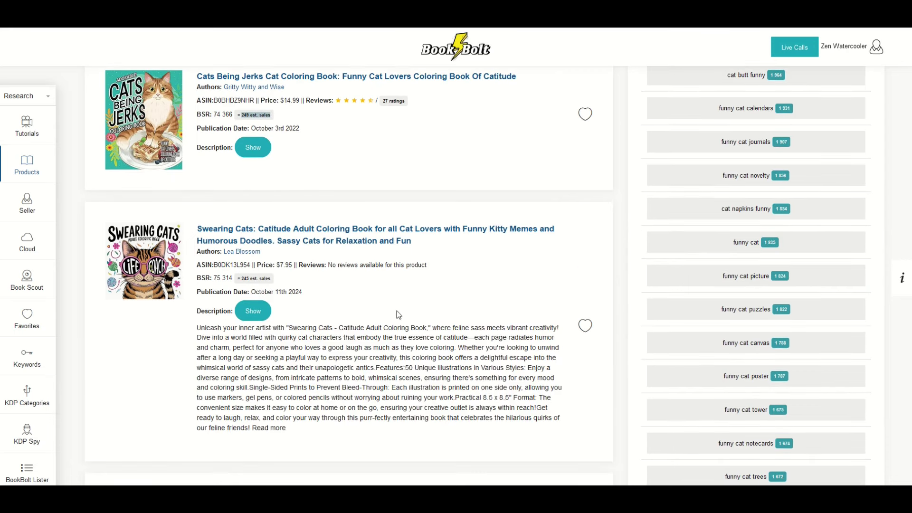
click(252, 153)
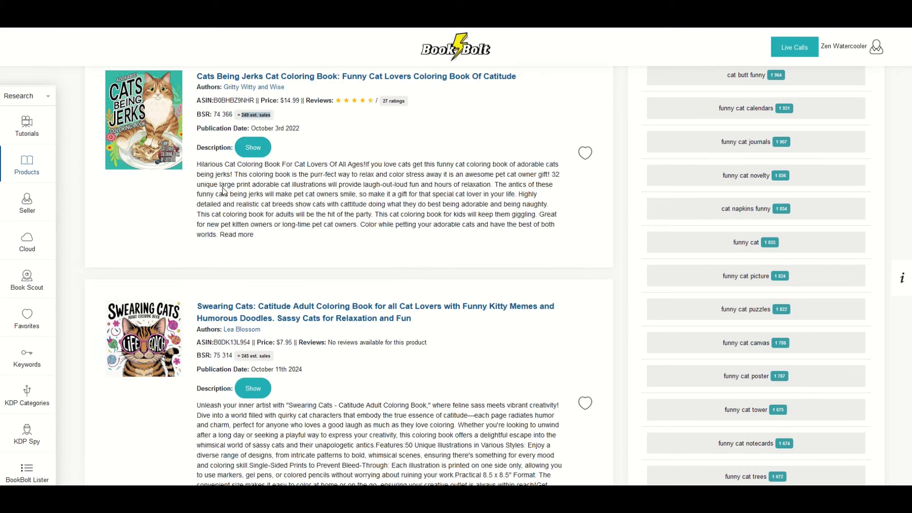
scroll(285, 222, down, 1)
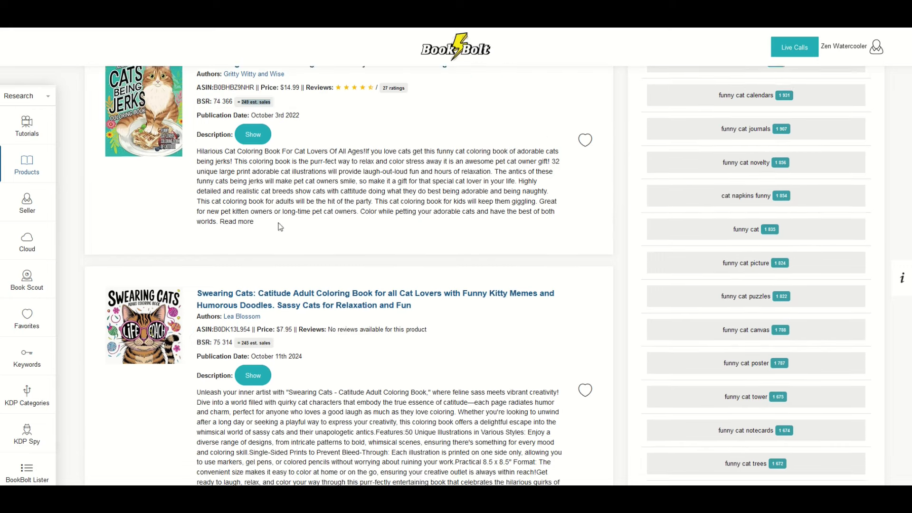
scroll(217, 146, down, 1)
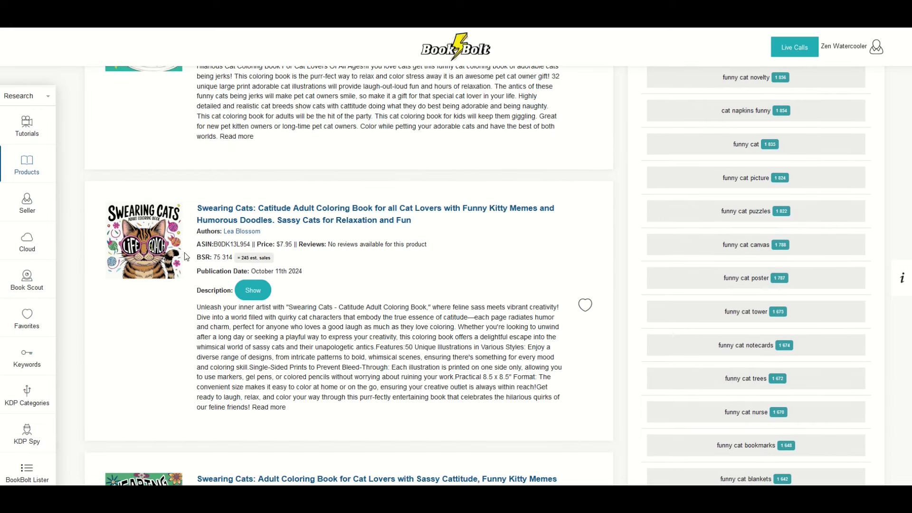
scroll(185, 257, down, 1)
drag(198, 257, 313, 367)
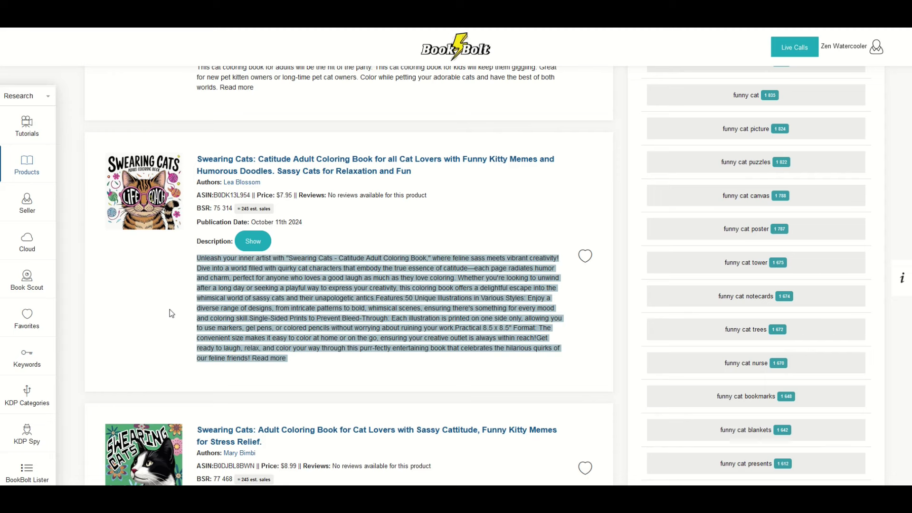
scroll(113, 309, down, 1)
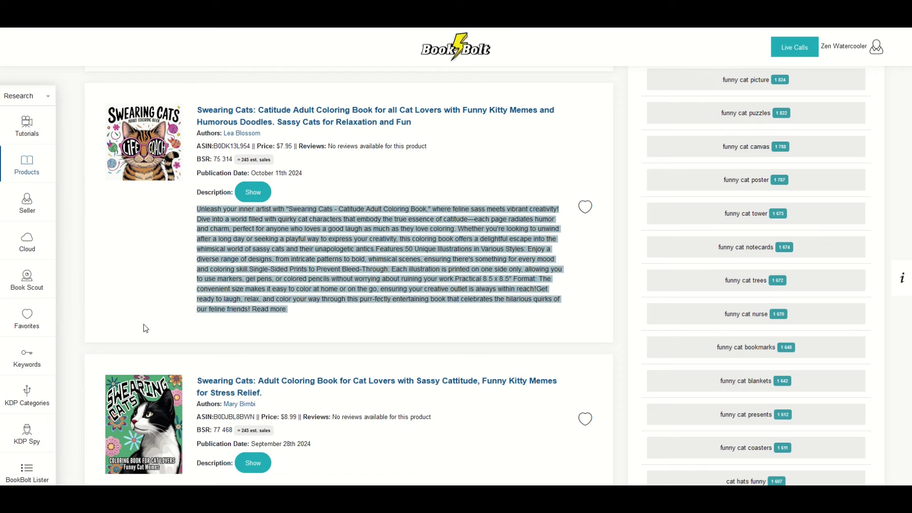
scroll(146, 327, down, 1)
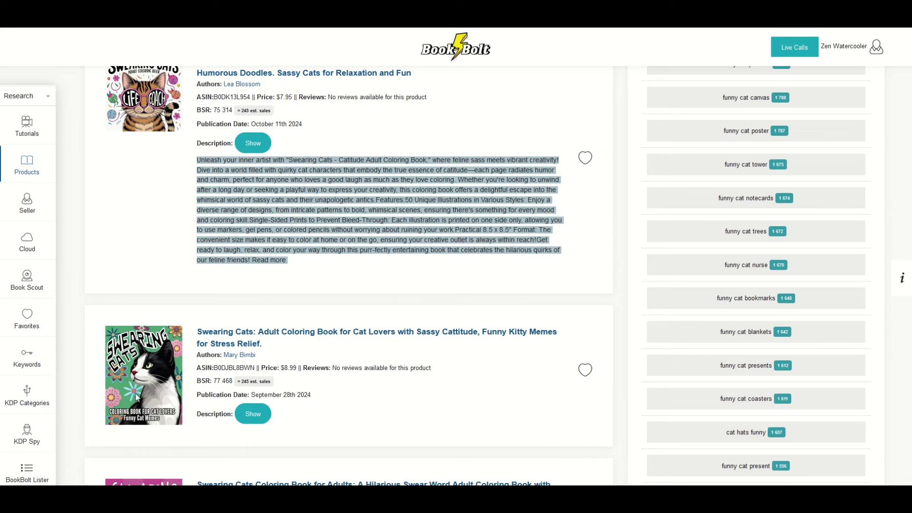
scroll(138, 314, up, 1)
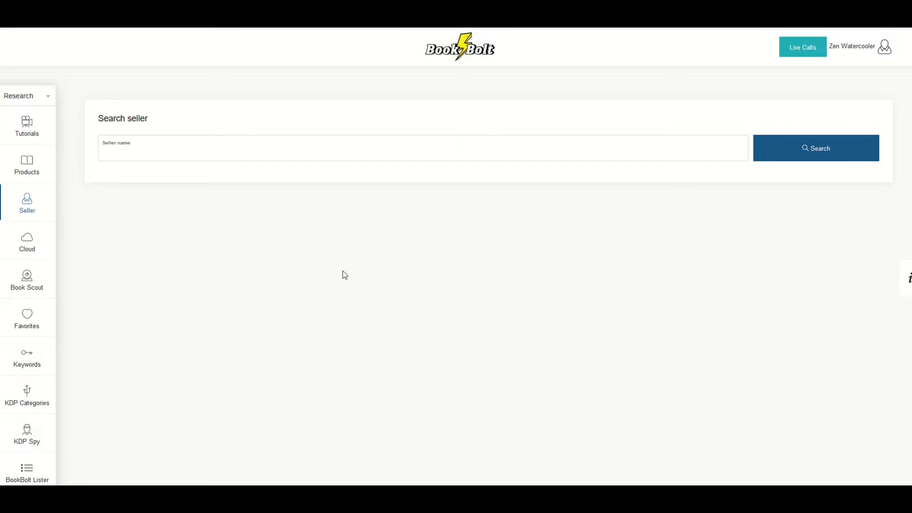
Copy the author name "Gritty Witty And Wise" from the first product result and run a seller search for it
click(37, 171)
scroll(179, 207, down, 2)
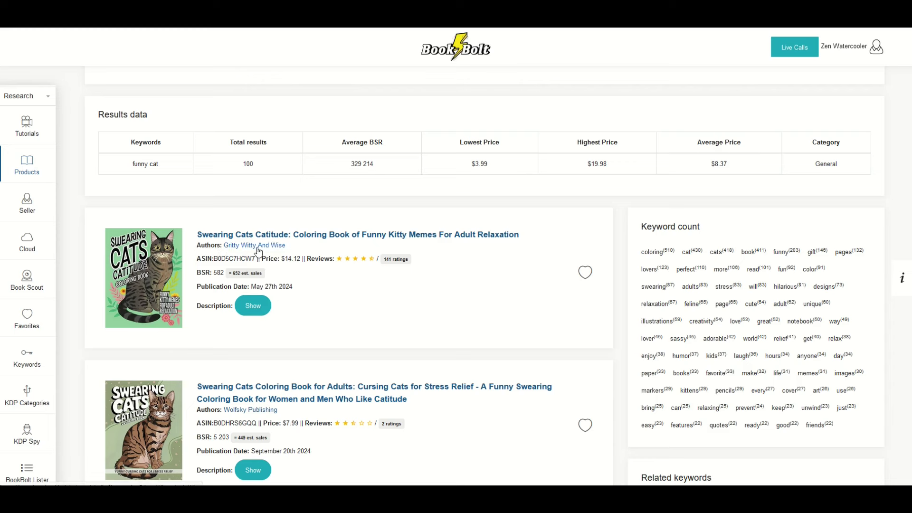
drag(287, 246, 225, 246)
click(30, 206)
right_click(125, 160)
click(151, 227)
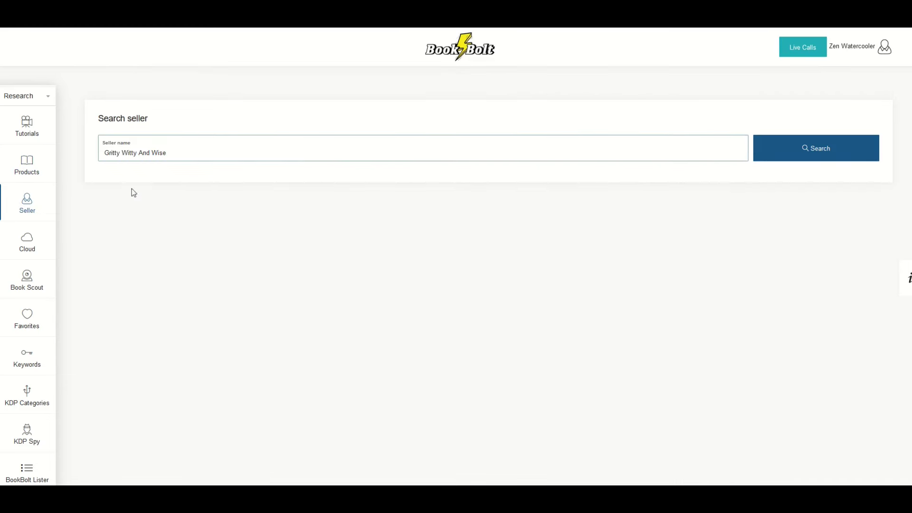
click(807, 157)
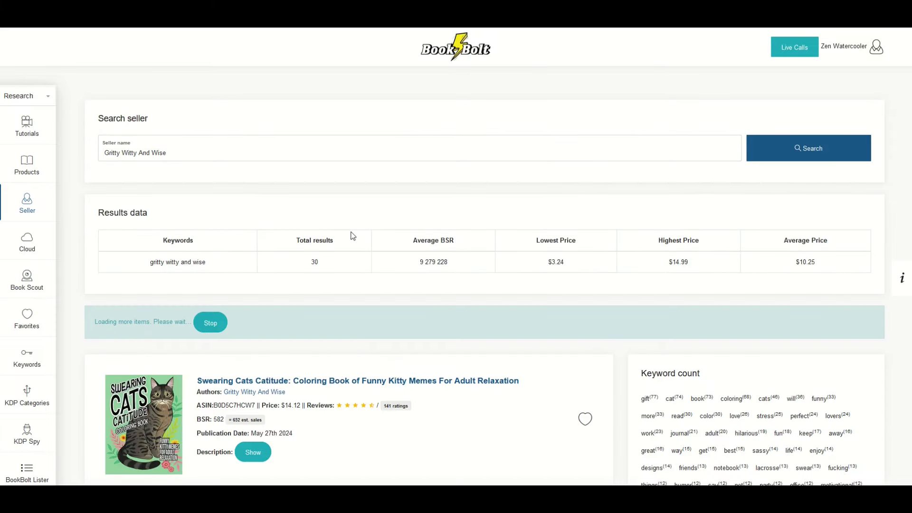
Examine the Gritty Witty And Wise listings for BSR, estimated sales, prices, ratings and keywords
scroll(342, 219, down, 2)
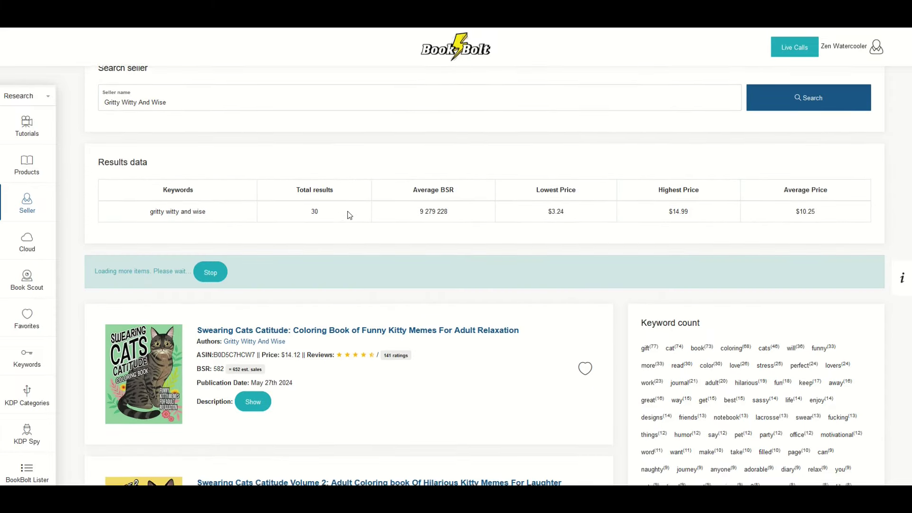
scroll(484, 276, down, 3)
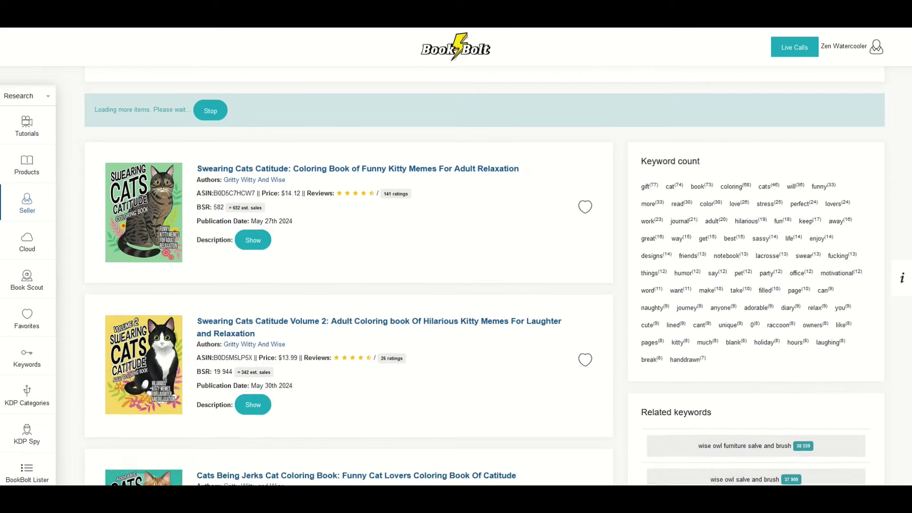
scroll(484, 275, down, 1)
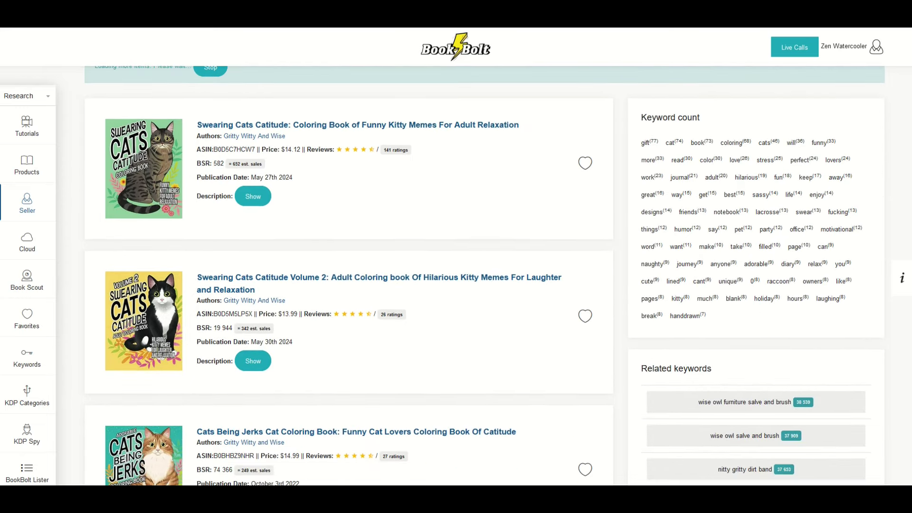
scroll(485, 275, down, 3)
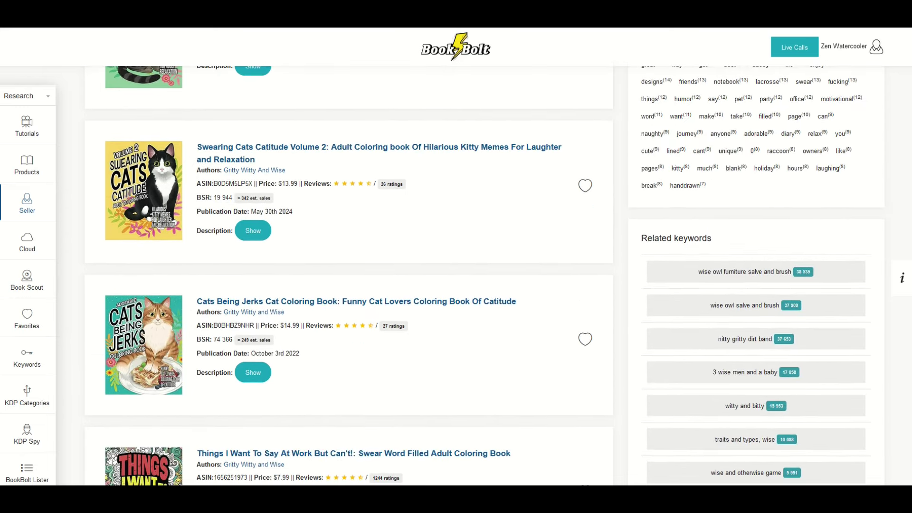
scroll(485, 275, down, 3)
scroll(485, 276, down, 3)
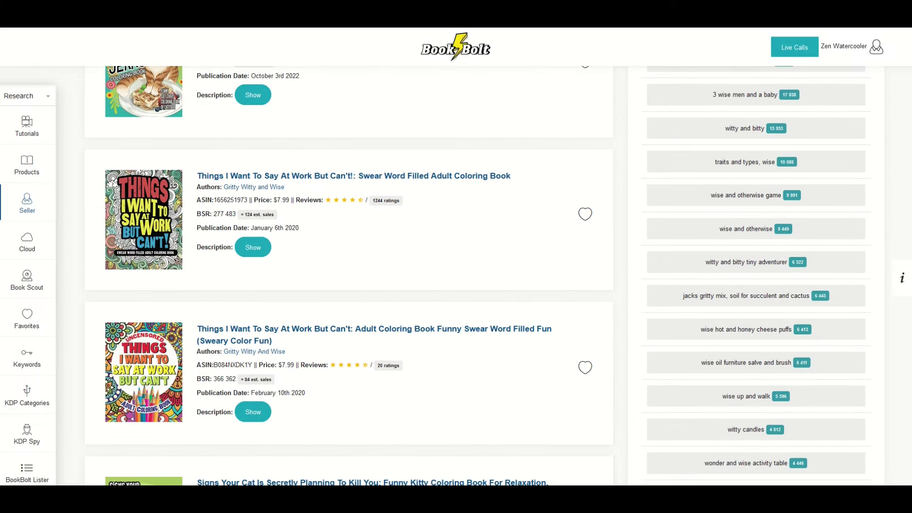
scroll(485, 276, down, 7)
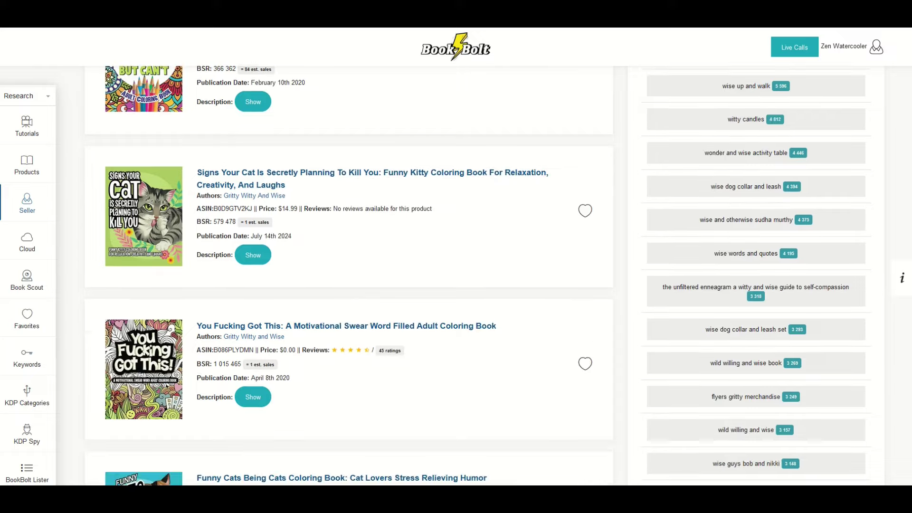
scroll(484, 276, up, 10)
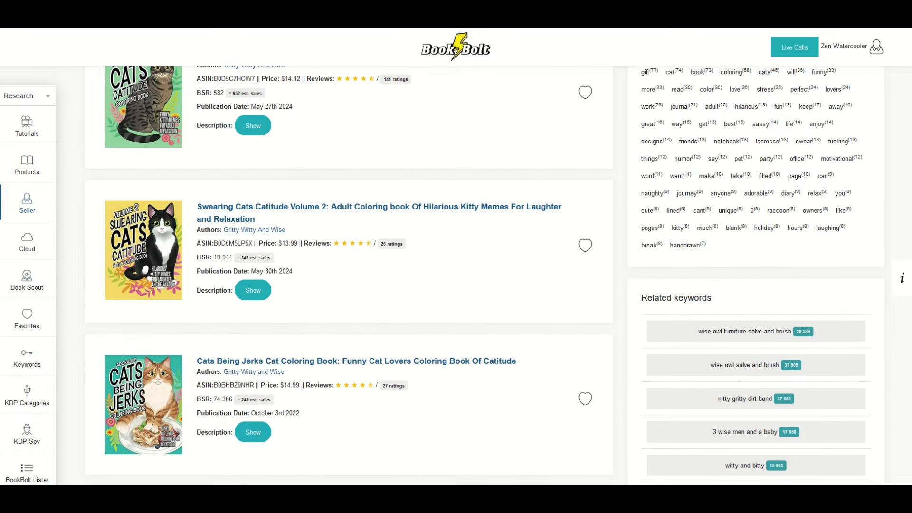
scroll(760, 199, down, 4)
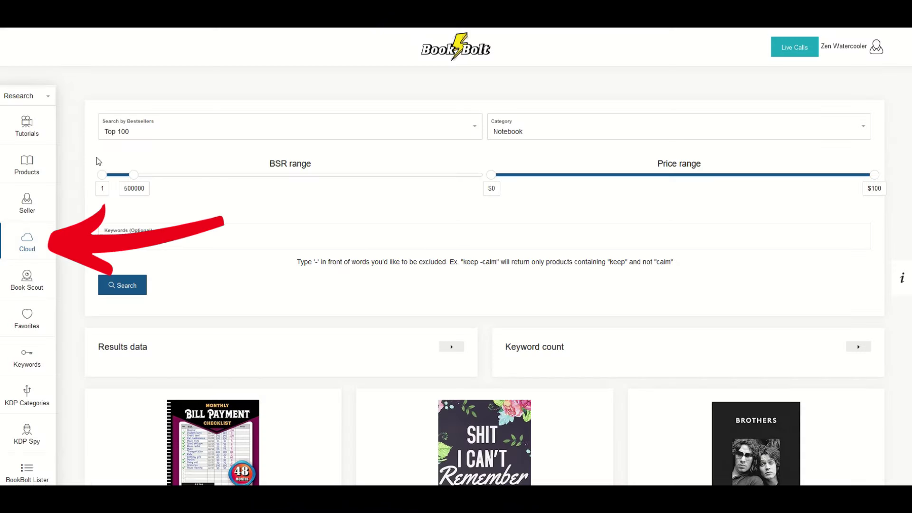
Run a Cloud bestseller search for the Top 500 in the Journal category
click(178, 134)
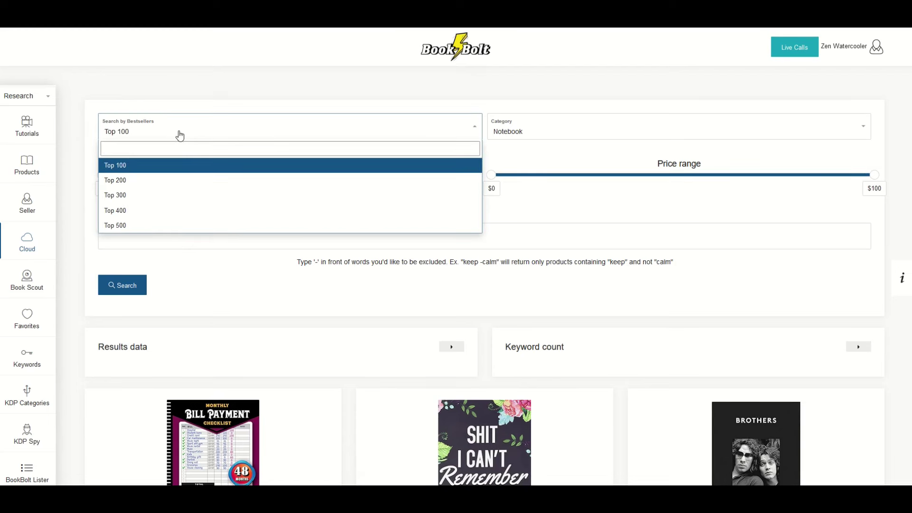
click(124, 226)
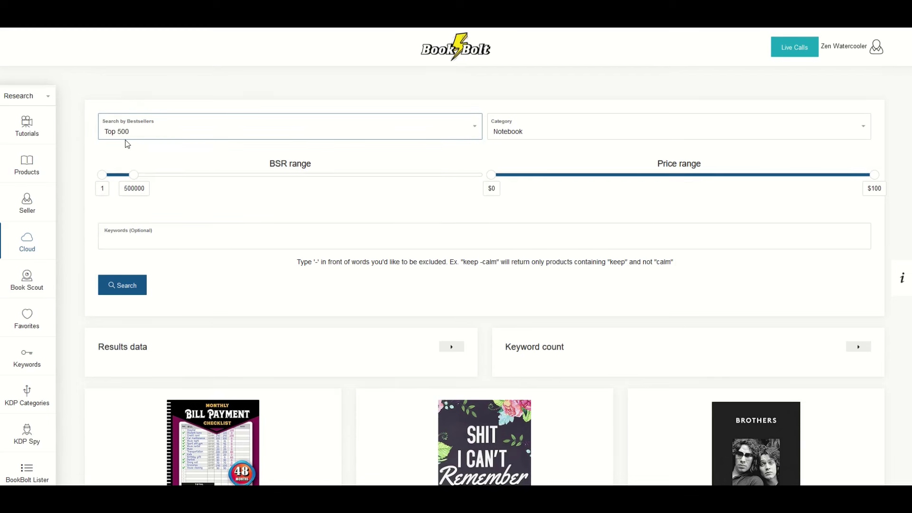
click(520, 135)
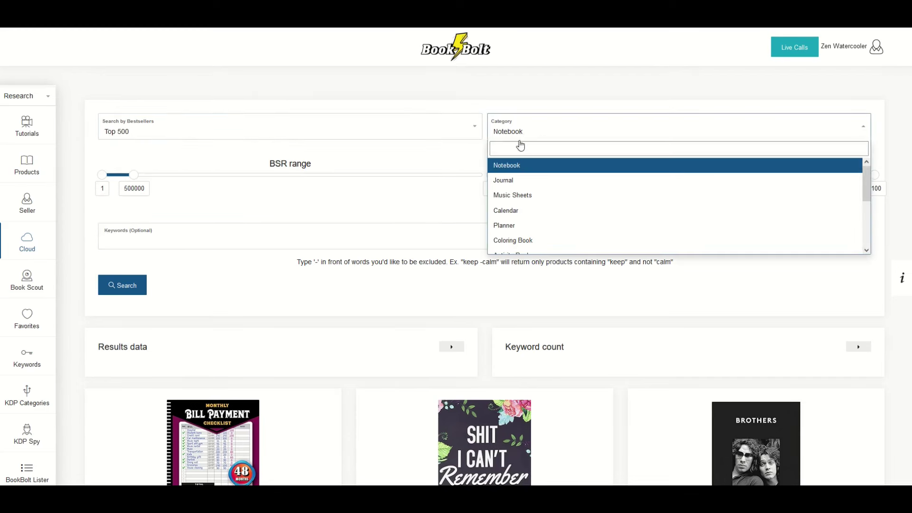
click(506, 180)
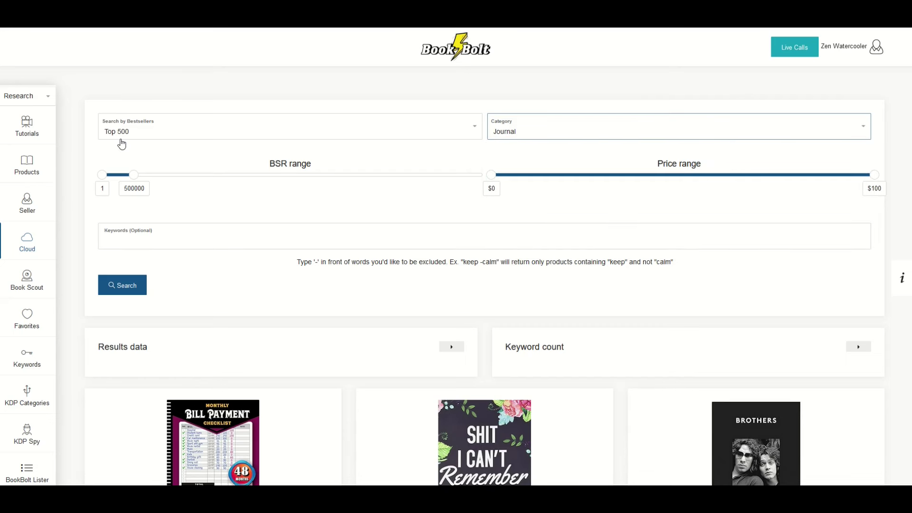
click(127, 284)
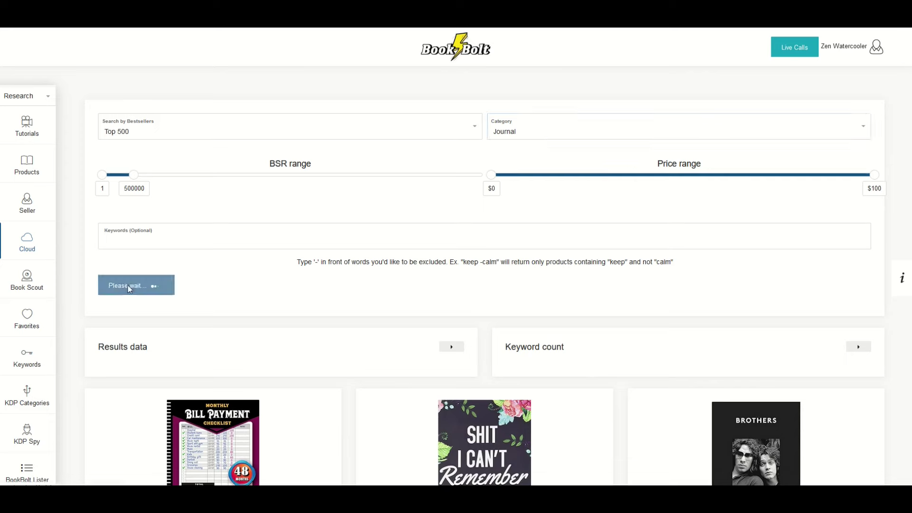
Examine the journal results data, keyword counts and listings, highlighting the estimated monthly sales of "Dad, I Want to Hear Your Story"
scroll(245, 373, down, 2)
scroll(379, 295, down, 2)
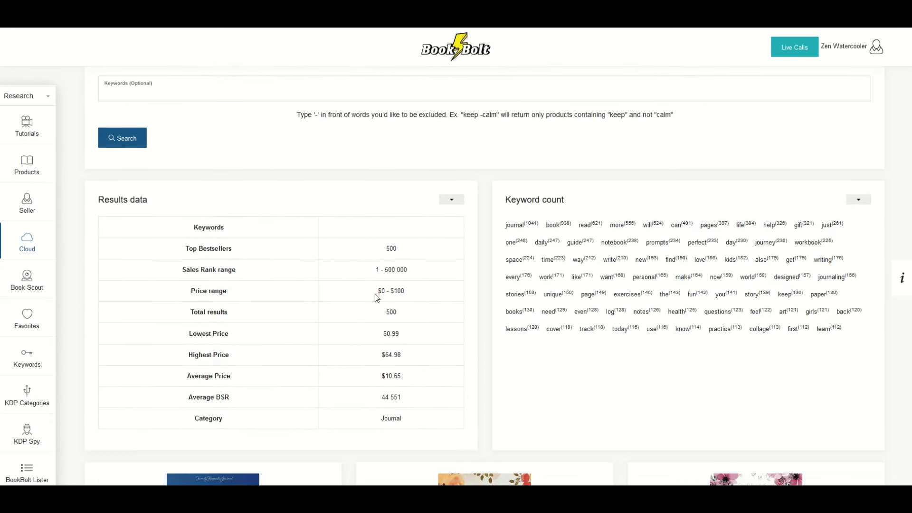
scroll(551, 304, up, 4)
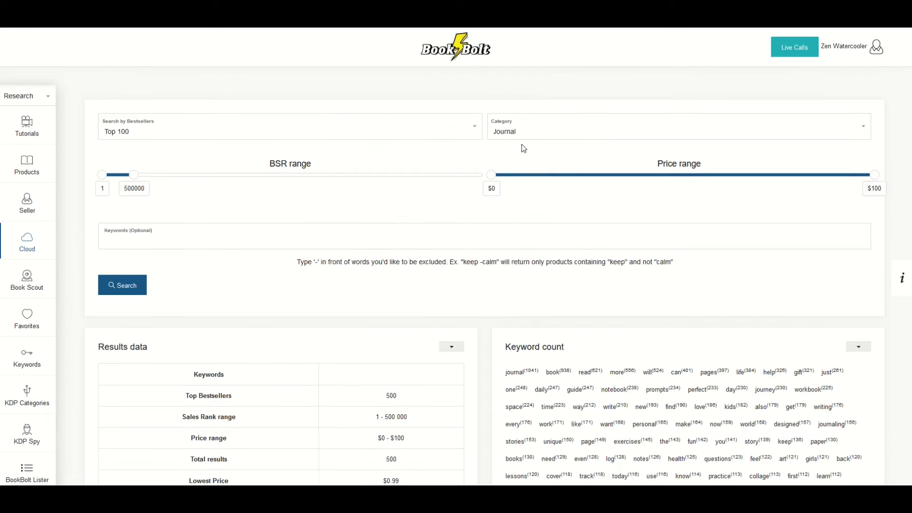
scroll(338, 244, down, 9)
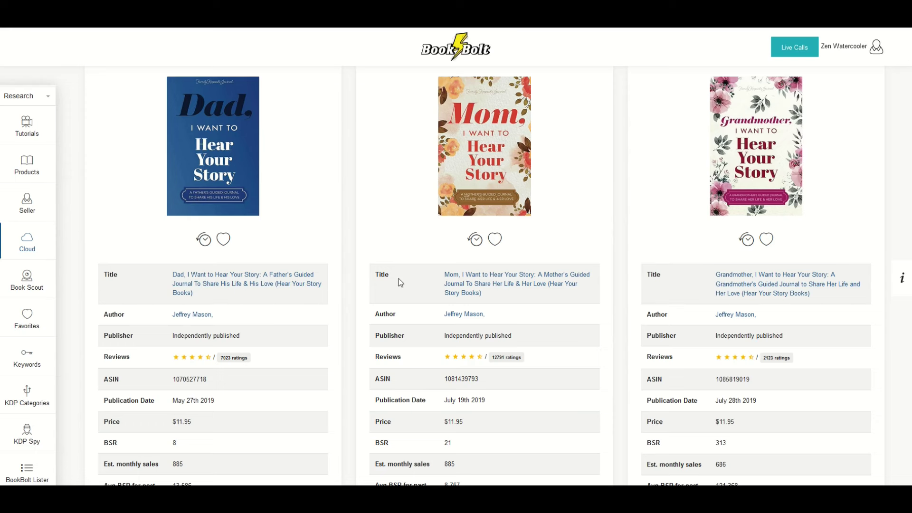
scroll(340, 297, down, 2)
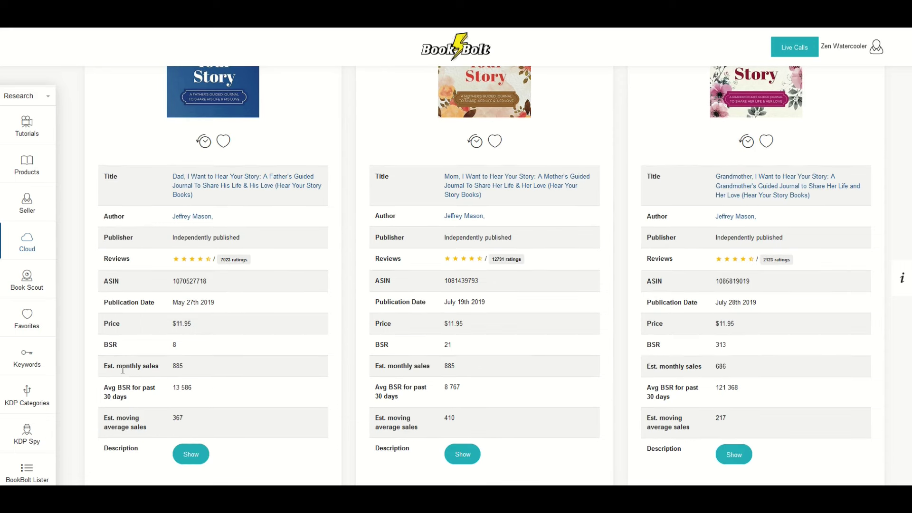
drag(116, 366, 175, 366)
scroll(449, 353, up, 2)
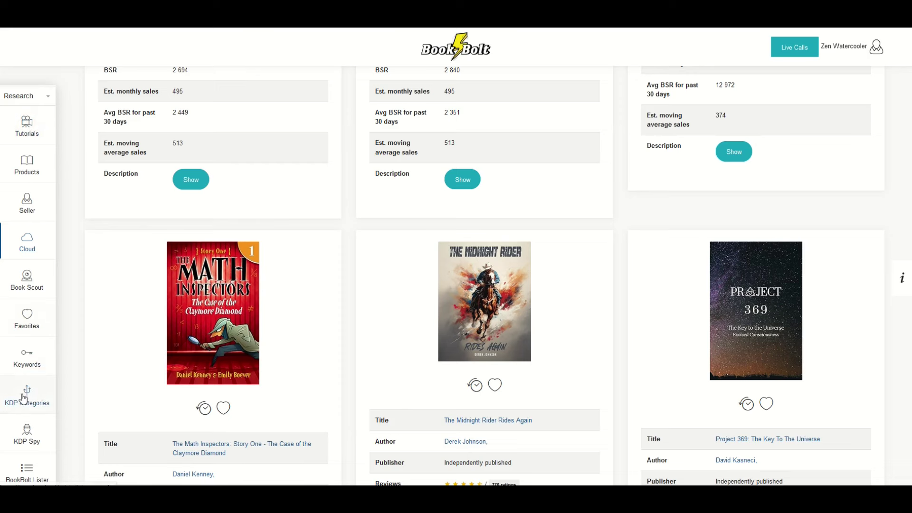
Search the KDP category finder for "funny cat" and look through the suggested categories and their relevance
click(26, 394)
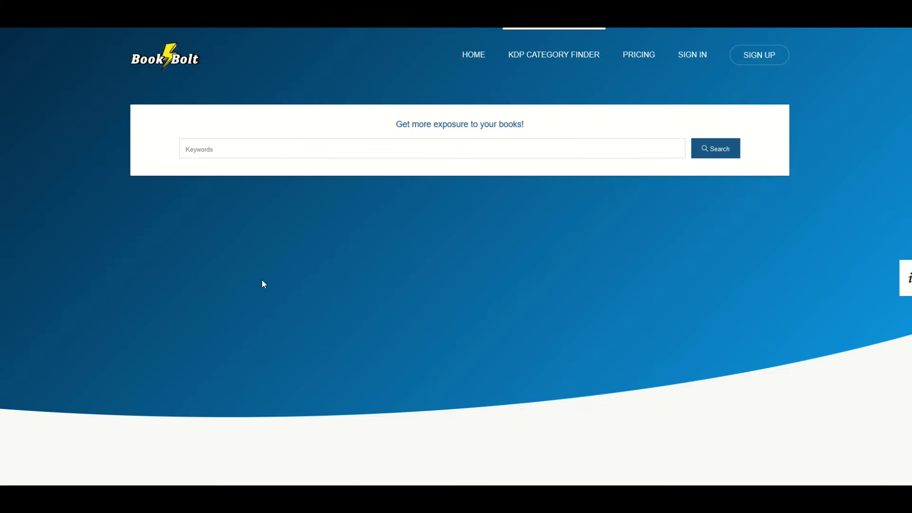
click(200, 147)
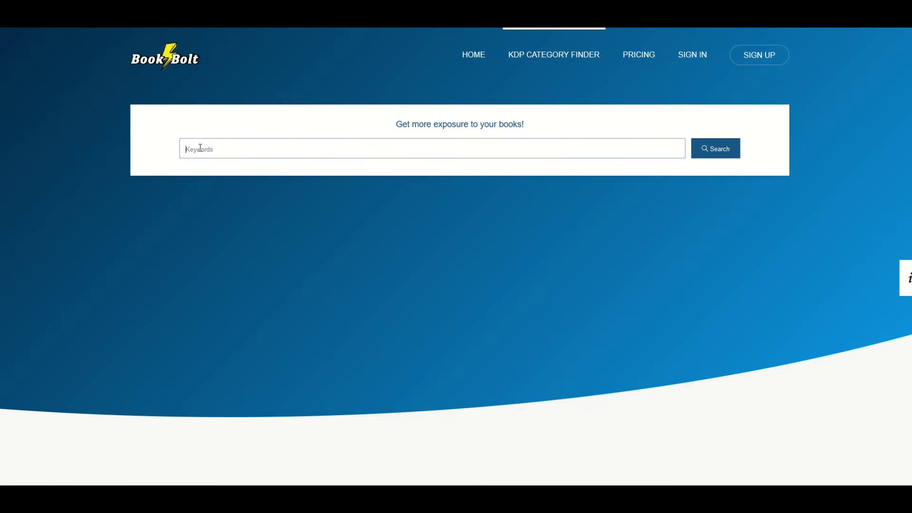
text(funny cat)
key(Return)
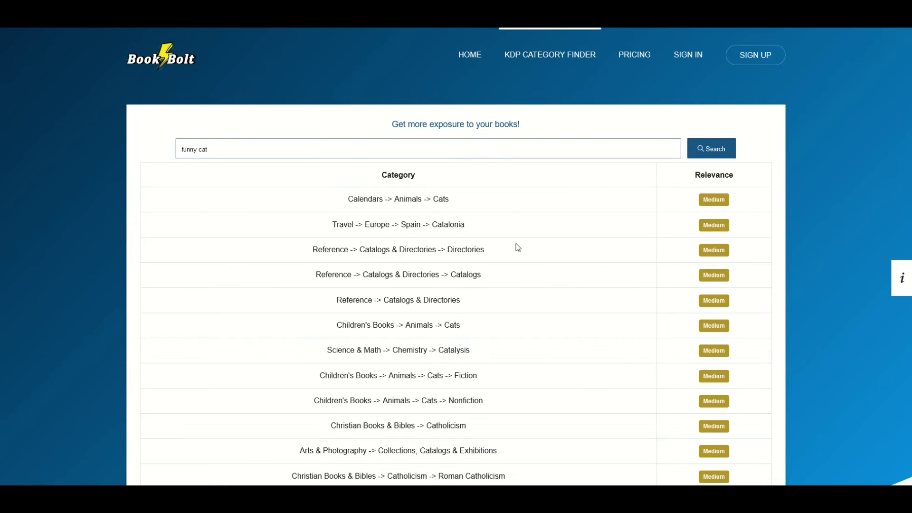
scroll(513, 248, down, 1)
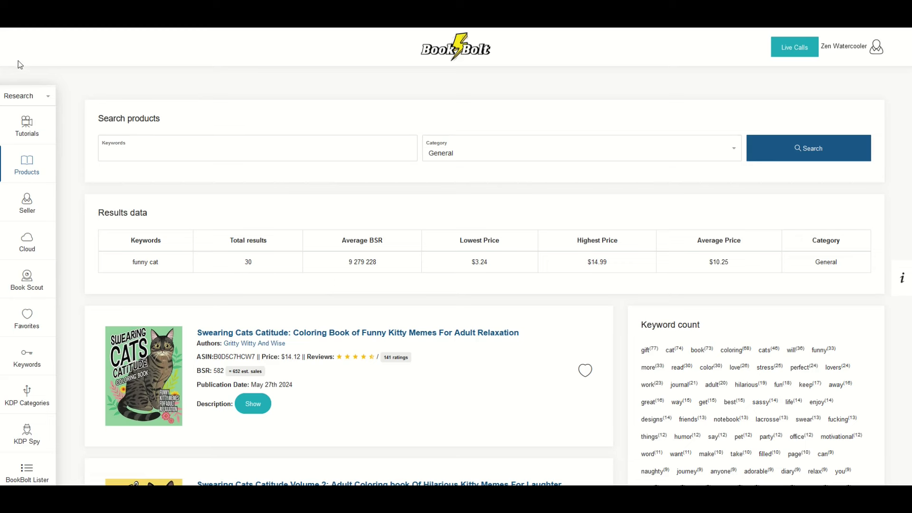
Switch from the research tools to the creation tools, open BookBolt Studio and start a new project
click(22, 101)
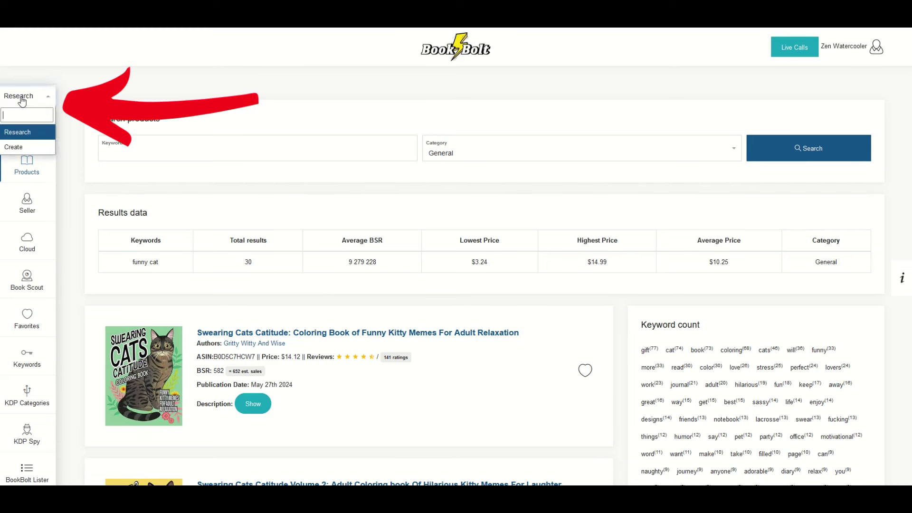
click(16, 148)
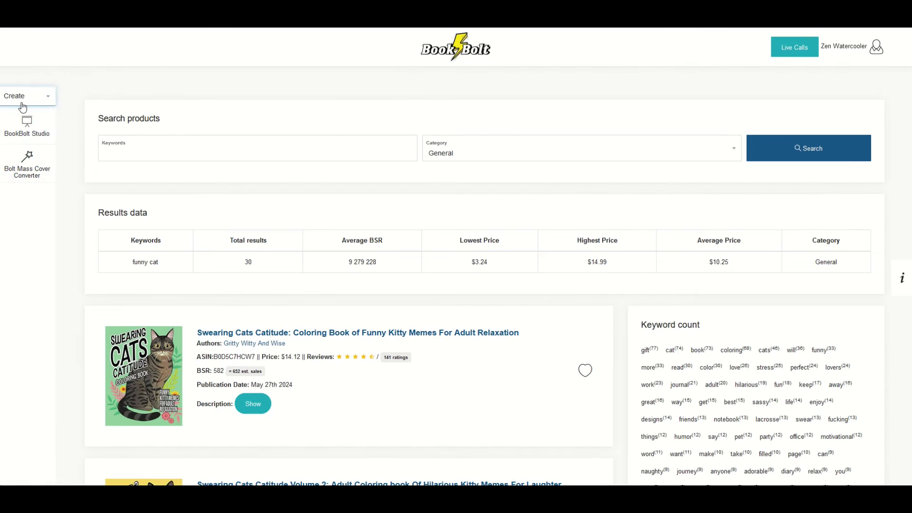
click(23, 138)
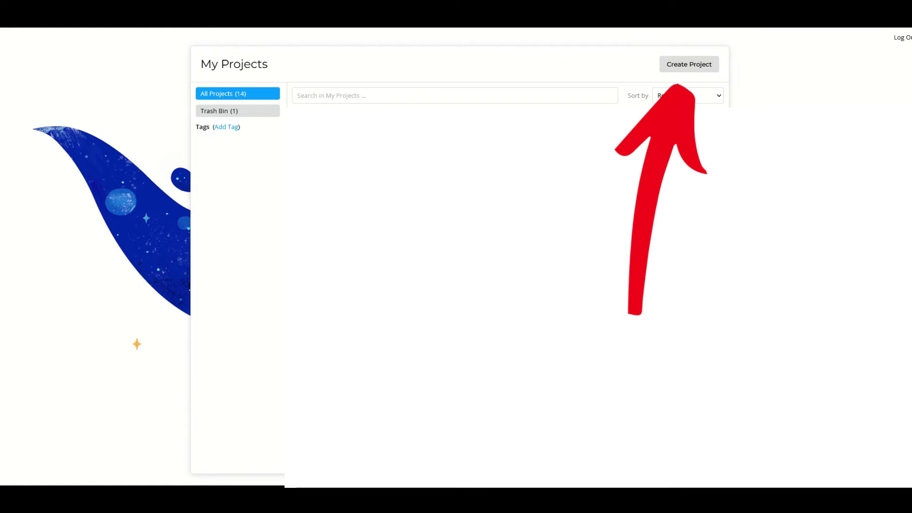
click(680, 66)
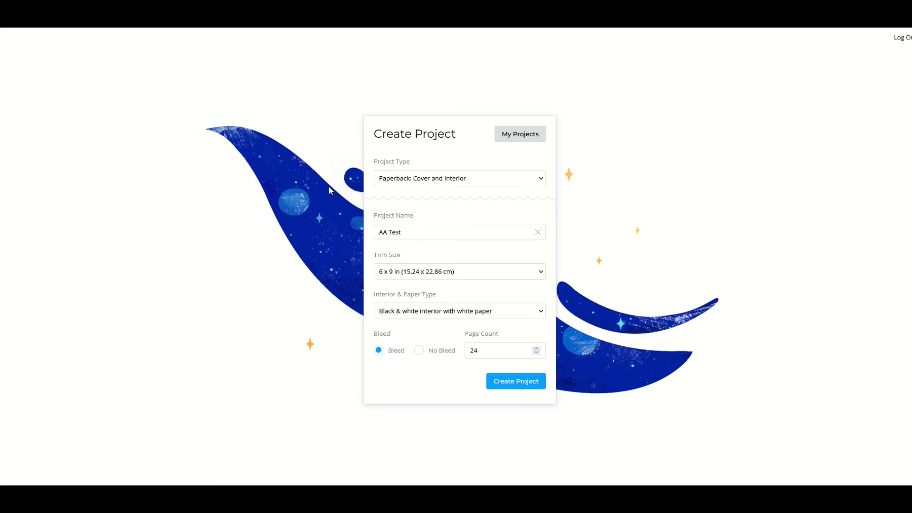
Set the project type to Paperback: Cover and Interior and name the project "Travel Journal"
click(394, 184)
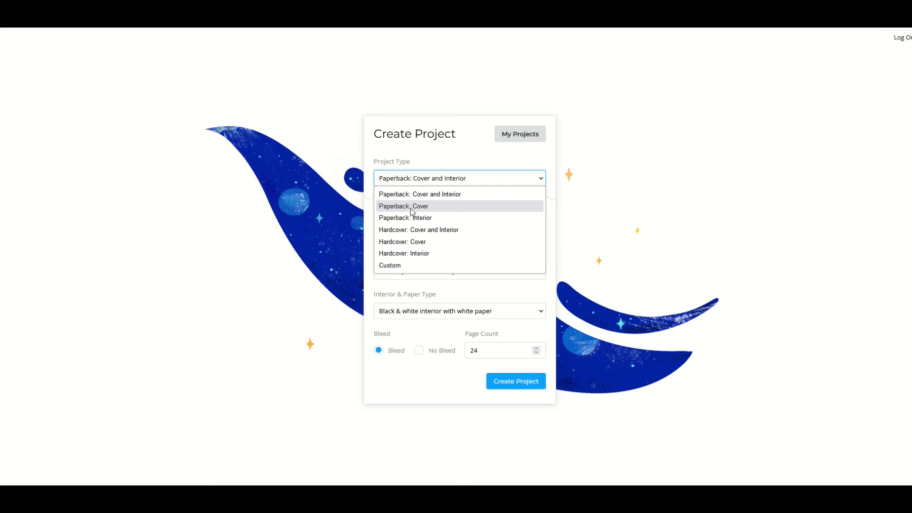
click(402, 195)
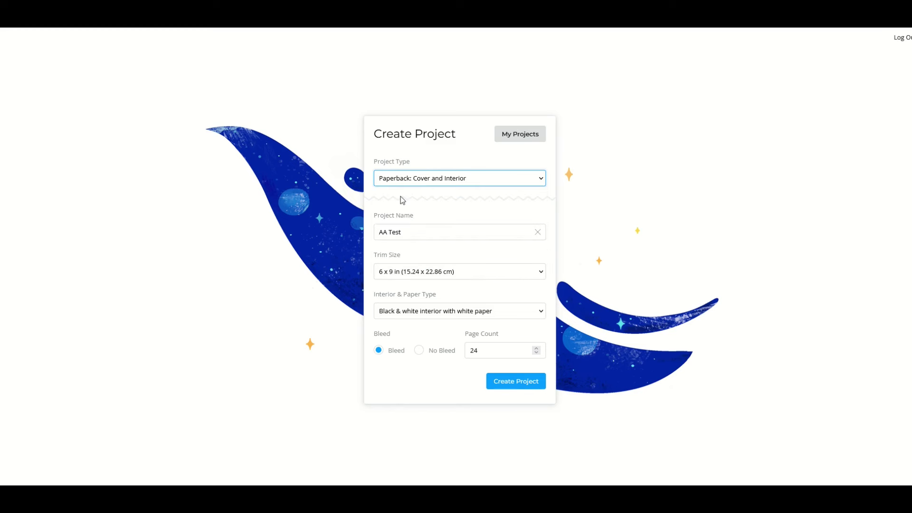
click(409, 229)
key(BackSpace)
key(BackSpace)
key(BackSpace)
key(BackSpace)
text(Travel Journal)
key(Tab)
Choose the 6 x 9 in trim size and the black & white interior with white paper
click(406, 274)
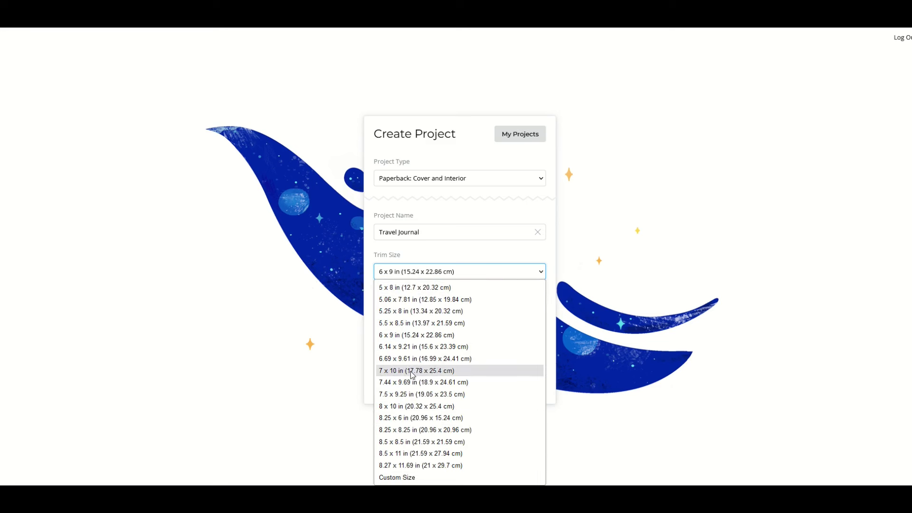
click(393, 336)
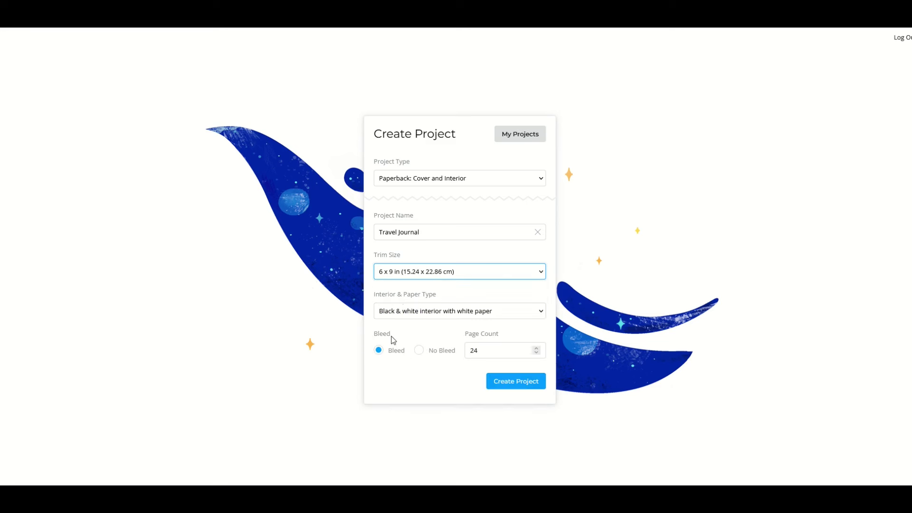
click(400, 312)
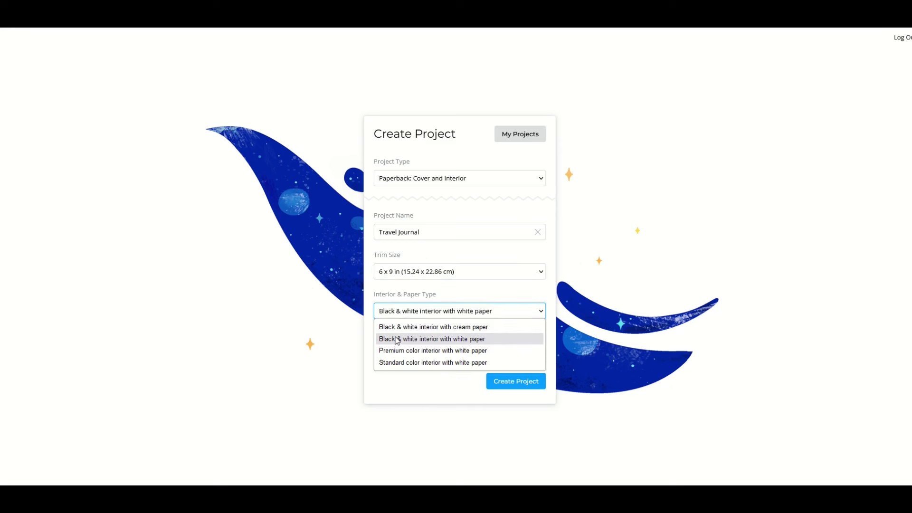
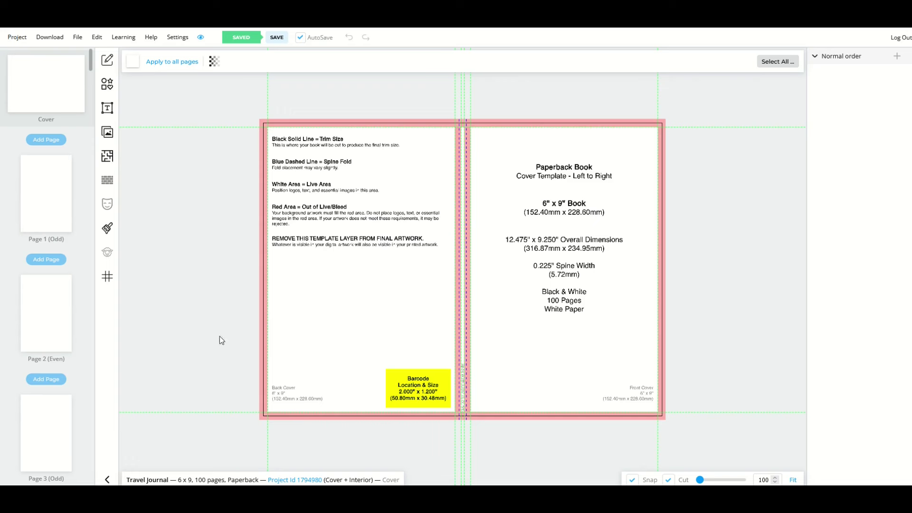
Add a black rectangle and stretch it over the entire cover, including the back, spine and bleed areas
click(107, 84)
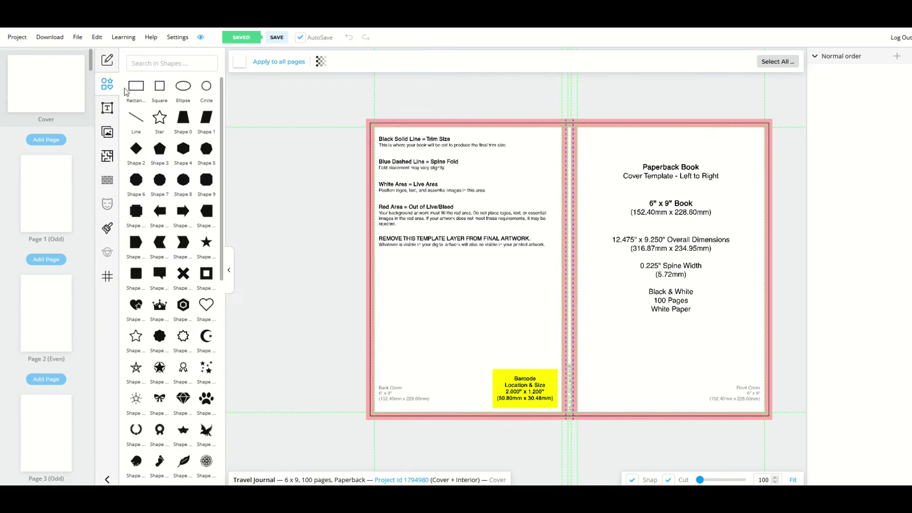
click(134, 95)
drag(546, 282, 412, 178)
mouse_move(486, 198)
mouse_down()
mouse_move(539, 285)
mouse_move(748, 418)
mouse_up()
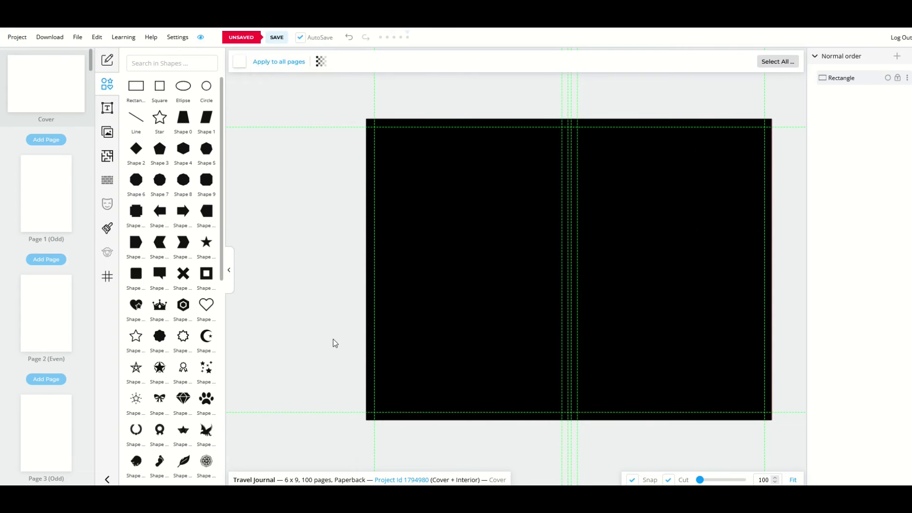
Add a heading to the cover, colour it white (#FFFFFF) and change its text to "TRAVEL JOURNAL"
click(108, 109)
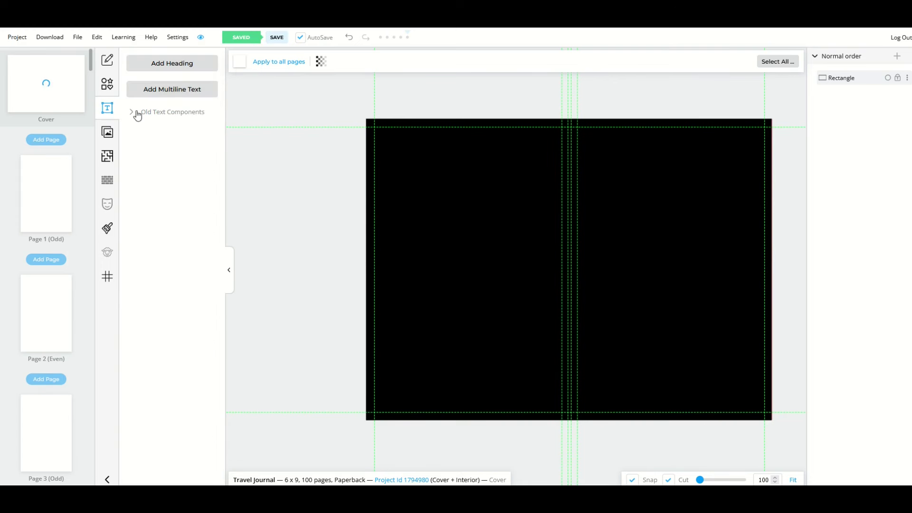
click(158, 67)
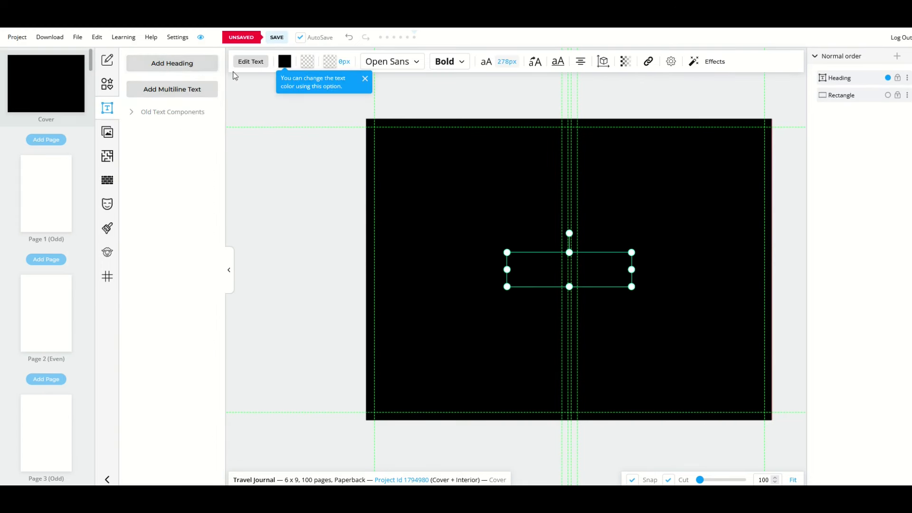
click(281, 70)
drag(308, 127, 240, 83)
text(TRAVEL JOURNAL)
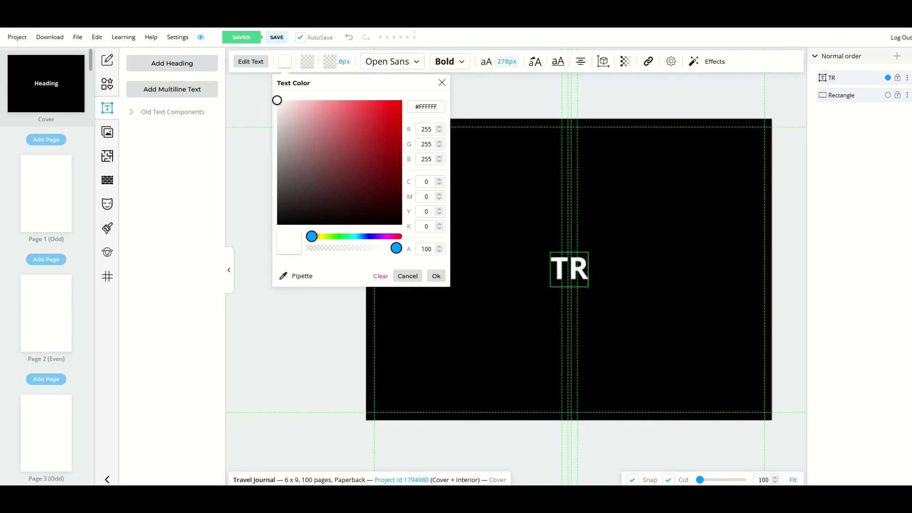
Move the "TRAVEL JOURNAL" heading to the upper part of the front cover and enlarge it to nearly fill the cover's width
click(563, 314)
drag(540, 298, 644, 214)
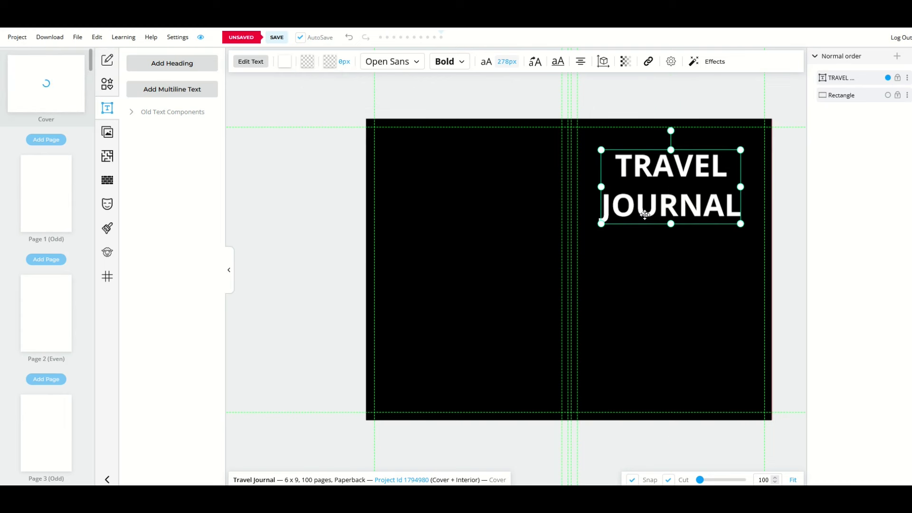
mouse_move(601, 223)
mouse_down()
mouse_move(429, 321)
mouse_move(596, 220)
mouse_move(585, 226)
mouse_up()
drag(740, 230, 754, 237)
drag(698, 224, 697, 219)
click(617, 295)
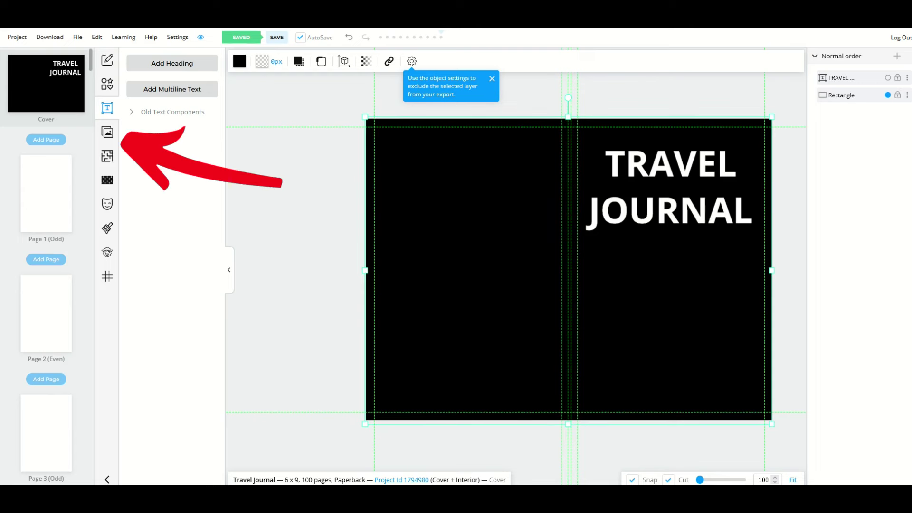
Open the image library and browse the uploaded images, the Pixabay images and the Unsplash images
click(107, 133)
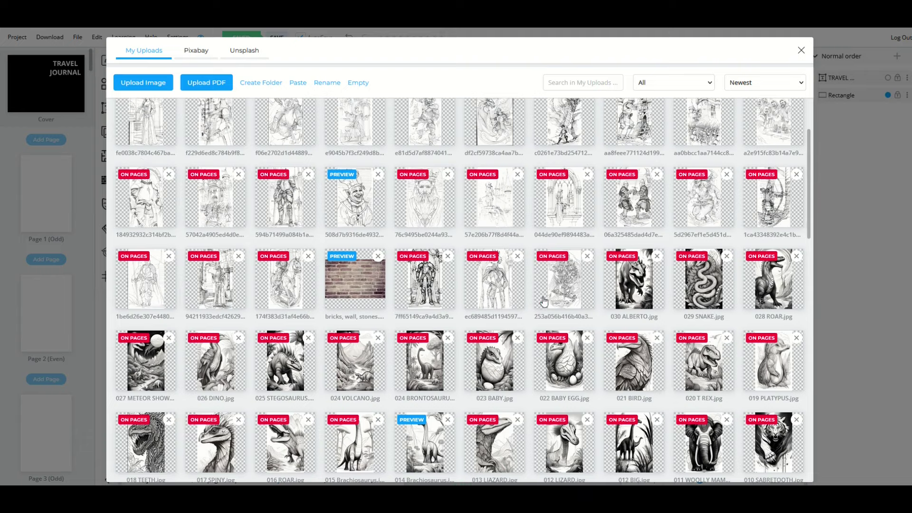
scroll(428, 328, down, 1)
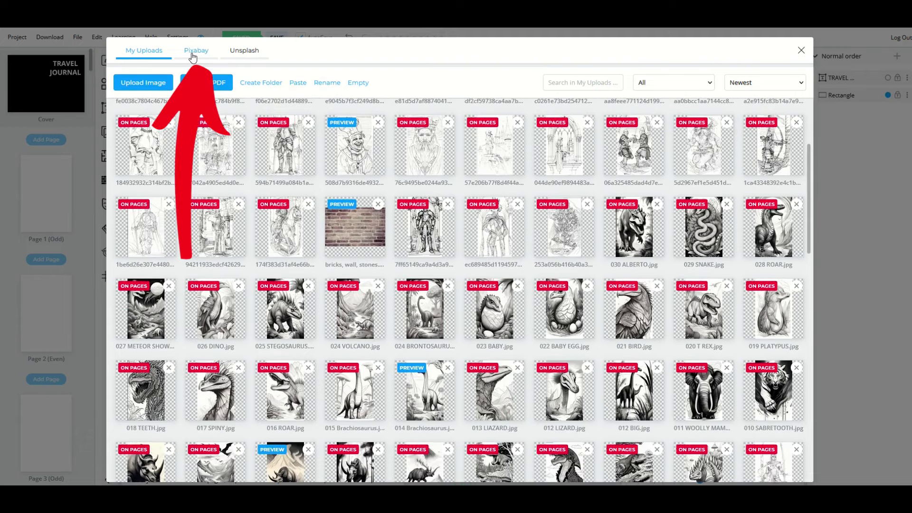
click(194, 52)
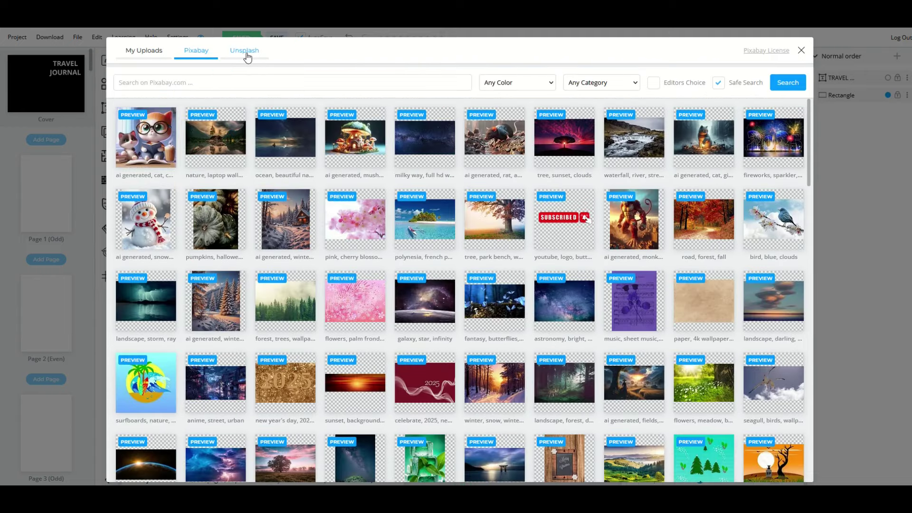
click(246, 51)
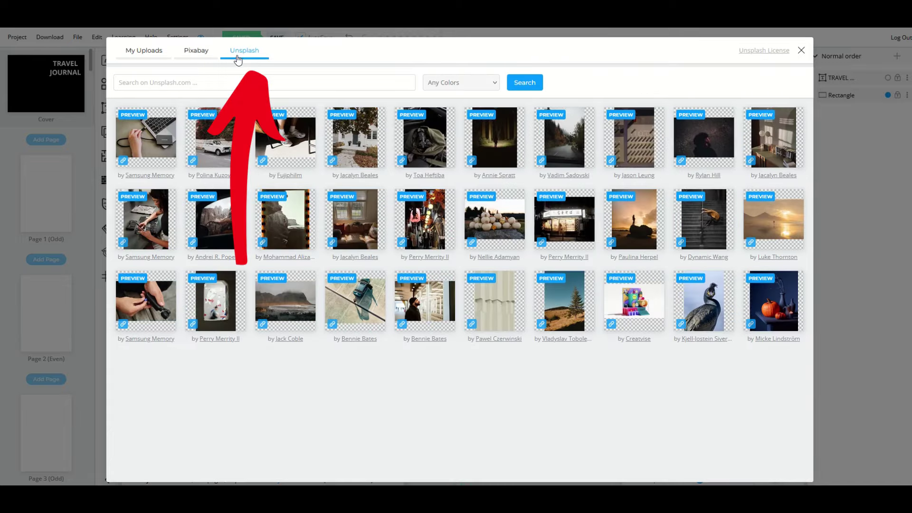
Search the Pixabay images for "ROME"
click(199, 52)
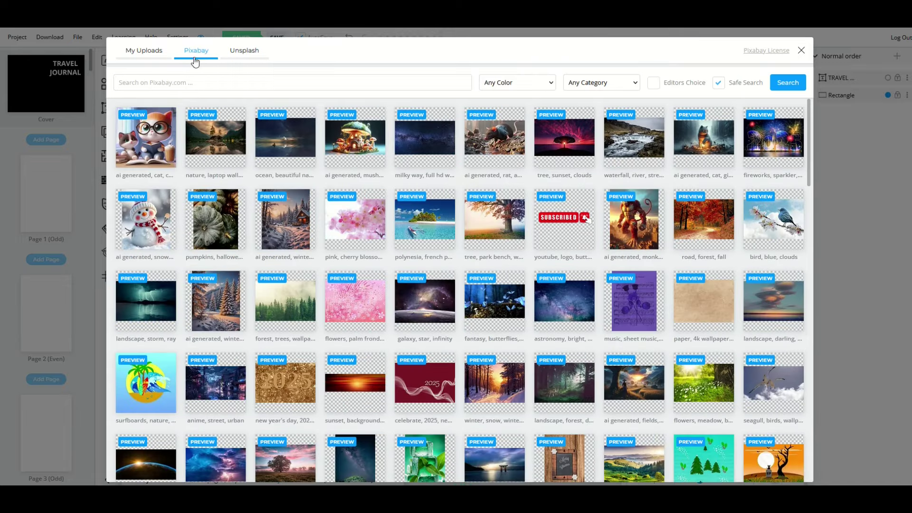
click(183, 78)
text(ROME)
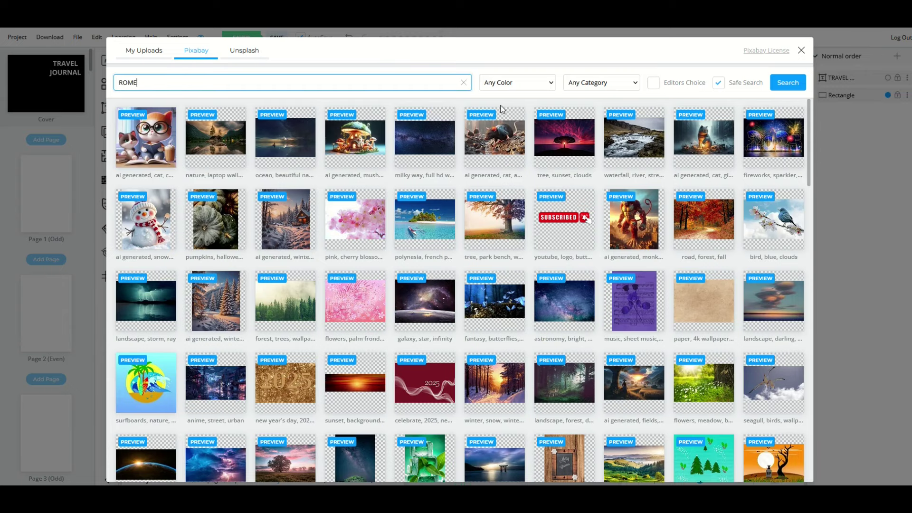
click(775, 84)
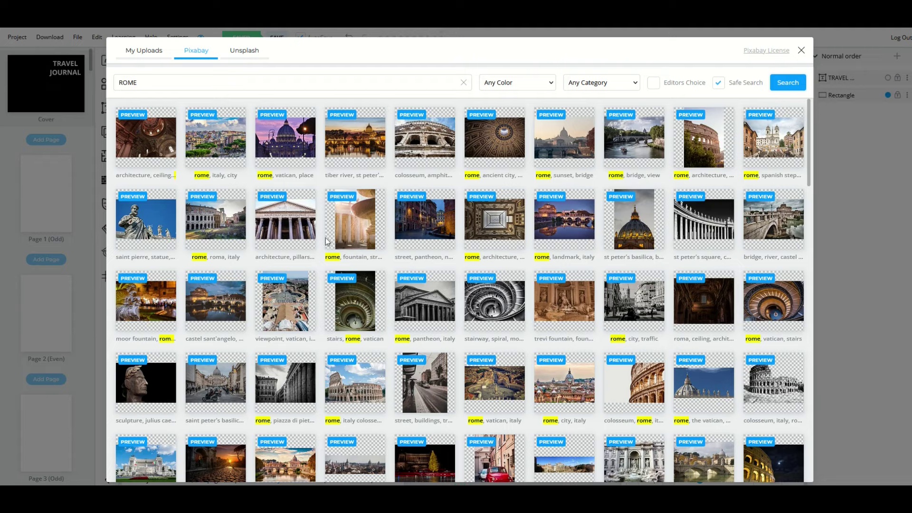
Insert the color Colosseum photo and place it below the "TRAVEL JOURNAL" heading on the front cover
click(422, 149)
drag(541, 264, 541, 315)
click(734, 333)
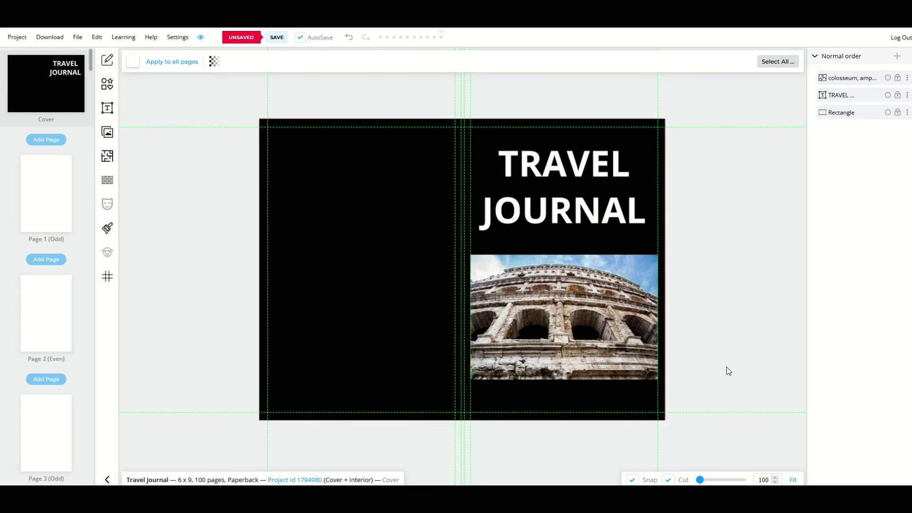
Change the font of the "TRAVEL JOURNAL" heading to Alatsi
click(528, 222)
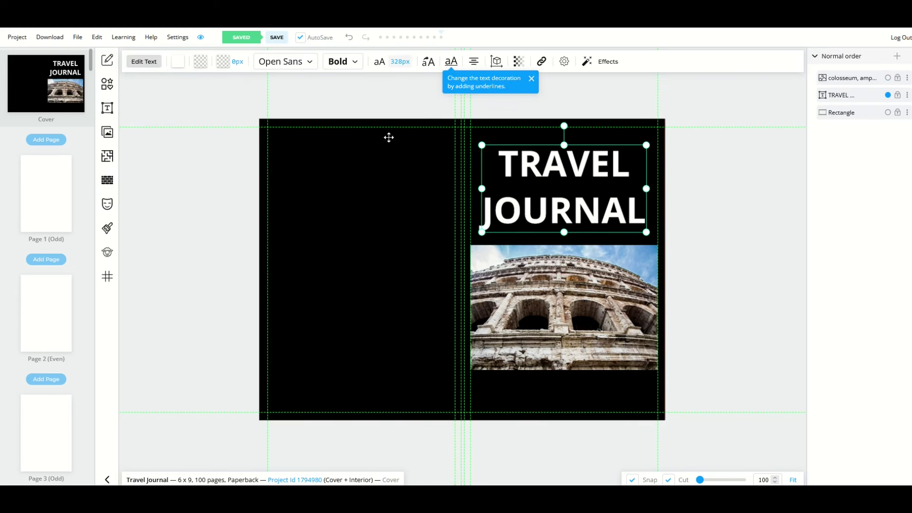
click(309, 61)
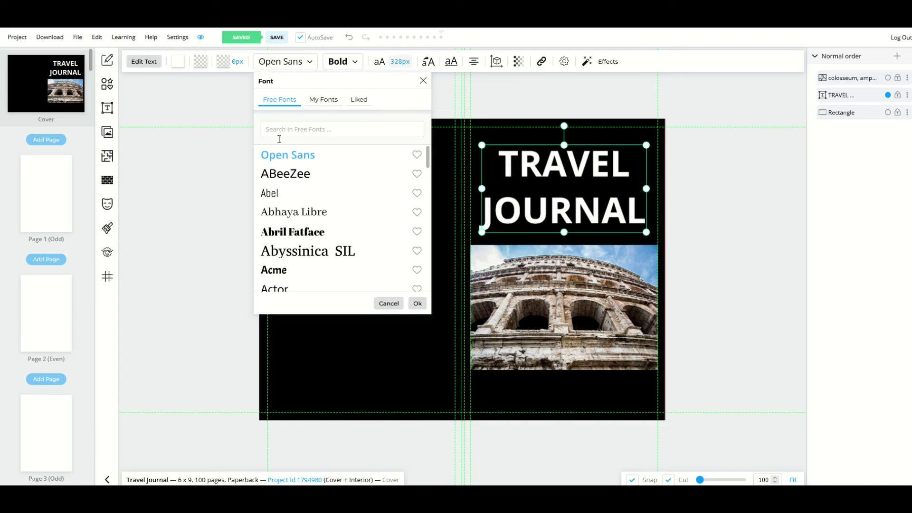
scroll(279, 171, down, 1)
scroll(279, 176, down, 4)
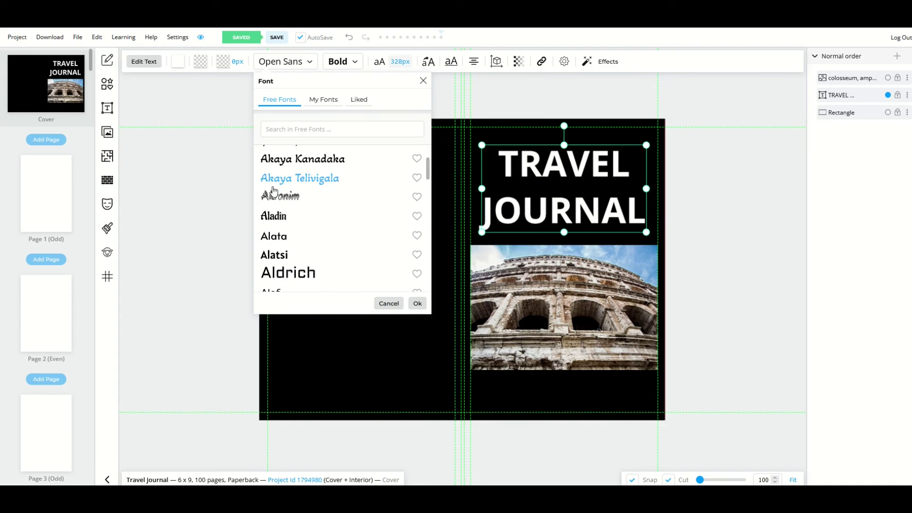
click(276, 256)
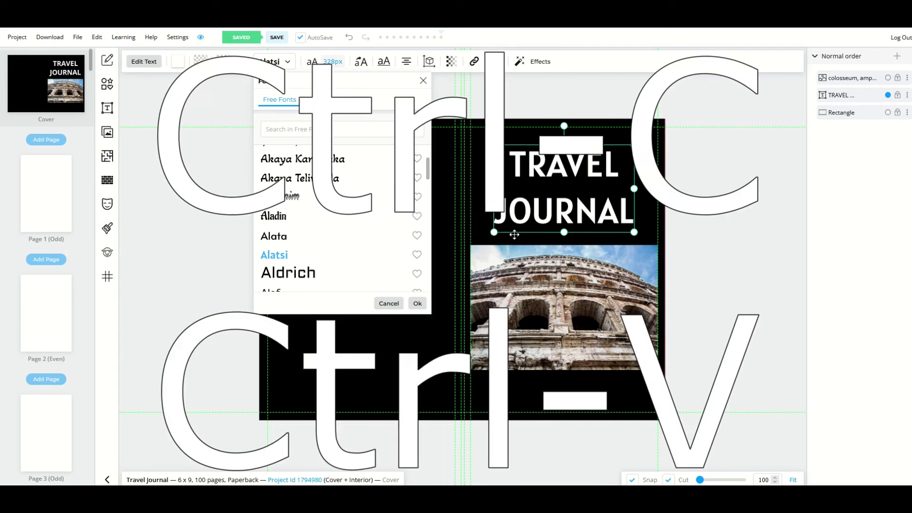
Duplicate the "TRAVEL JOURNAL" heading onto the back cover and change the copy's text to "ROME"
key(ctrl+v)
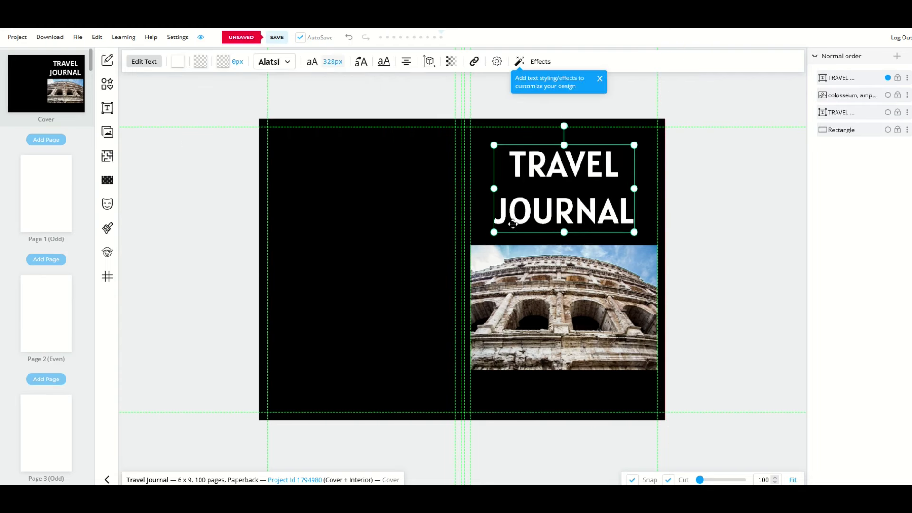
drag(513, 217, 314, 284)
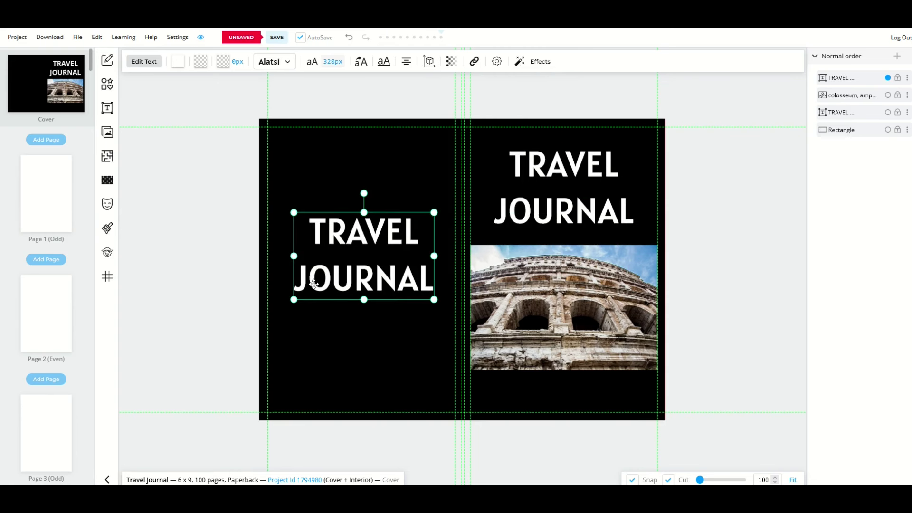
double_click(318, 280)
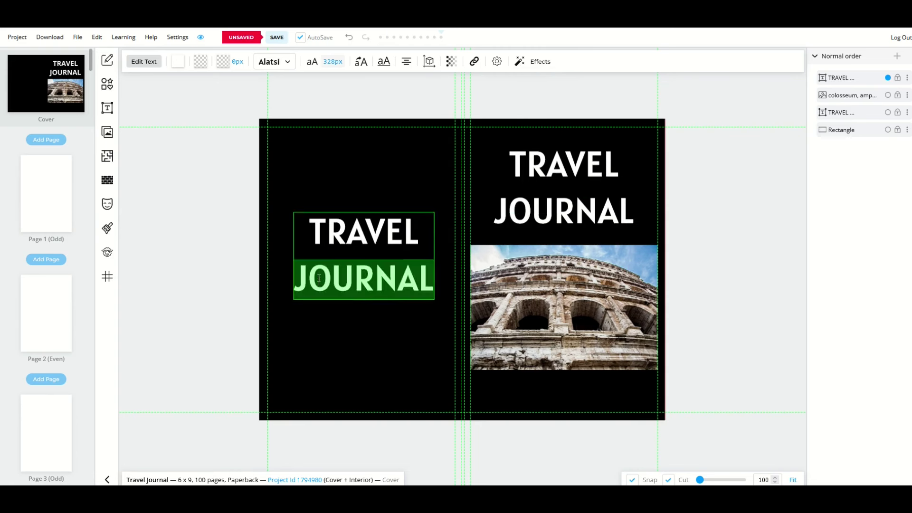
key(ctrl+a)
text(ROME)
click(319, 285)
Move the "ROME" text below the Colosseum photo on the front cover and shift the photo slightly up
drag(359, 275, 560, 410)
drag(530, 338, 530, 328)
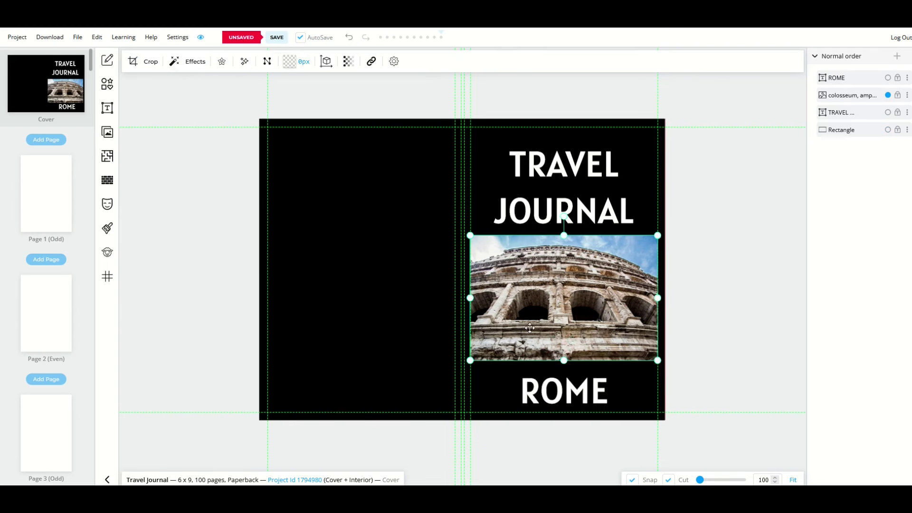
click(523, 218)
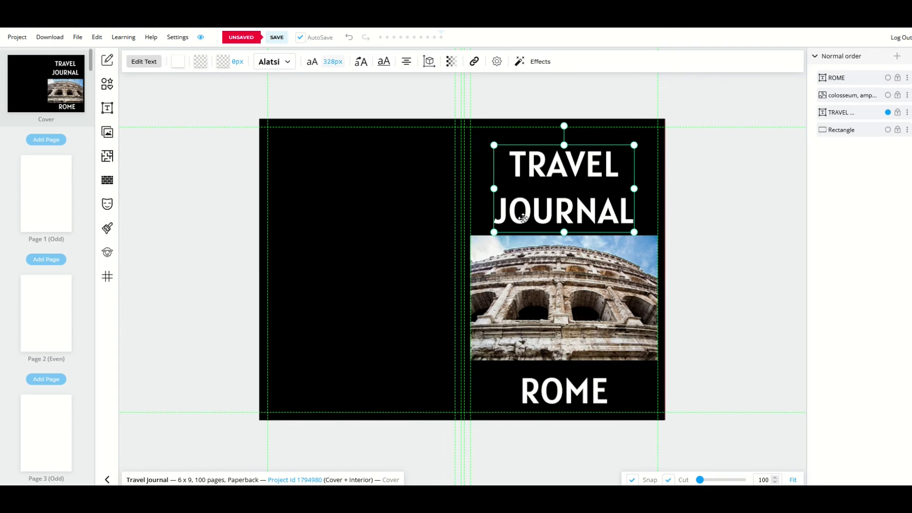
key(Escape)
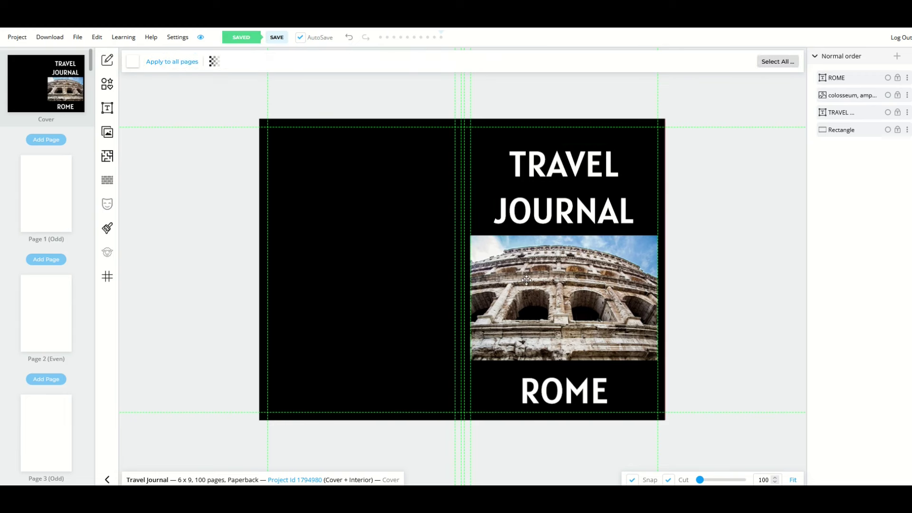
Set the "TRAVEL JOURNAL" heading's line height to 78% and its character spacing to 130
click(557, 209)
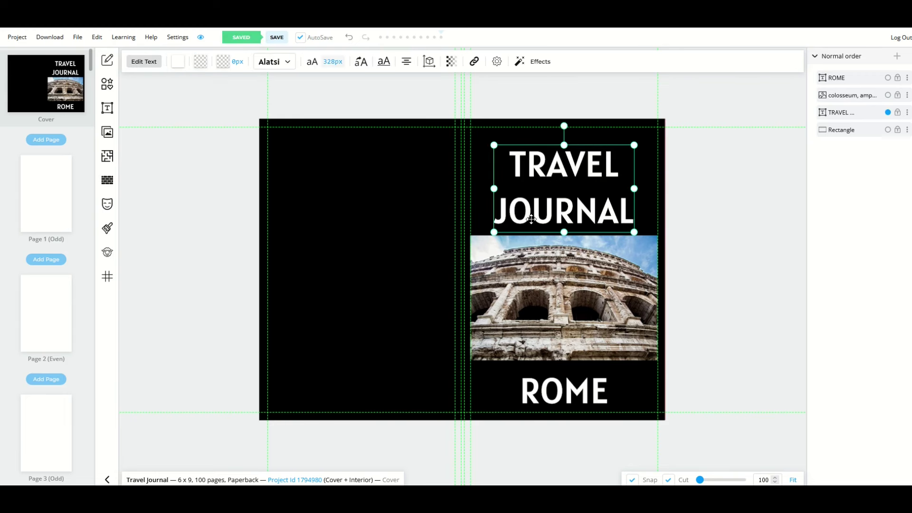
click(333, 63)
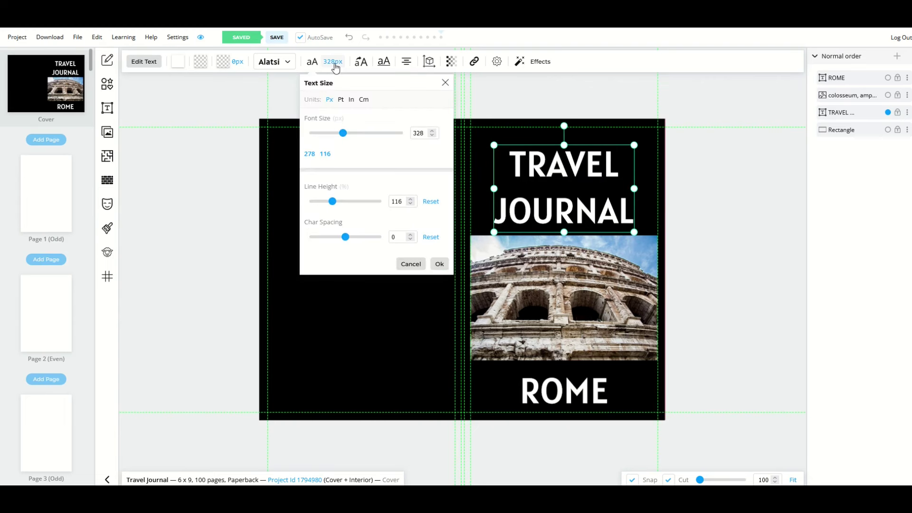
drag(334, 201, 322, 203)
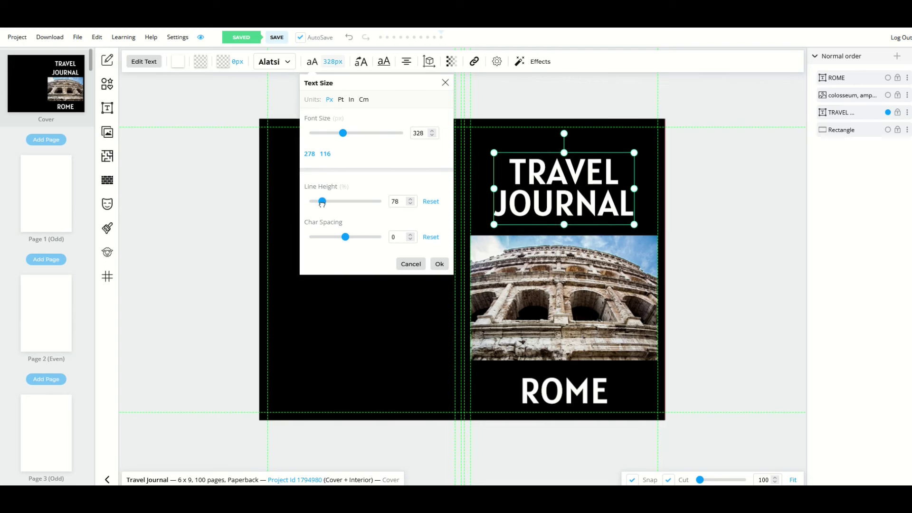
drag(345, 236, 361, 239)
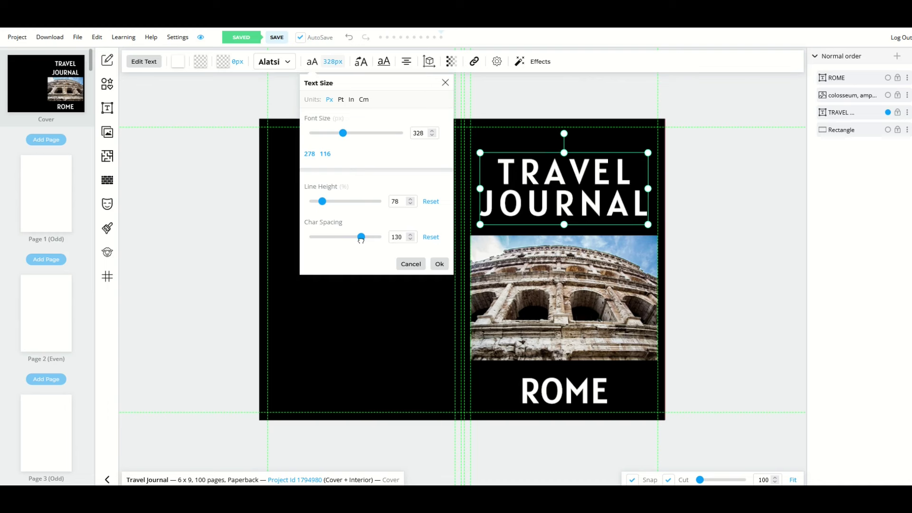
click(439, 264)
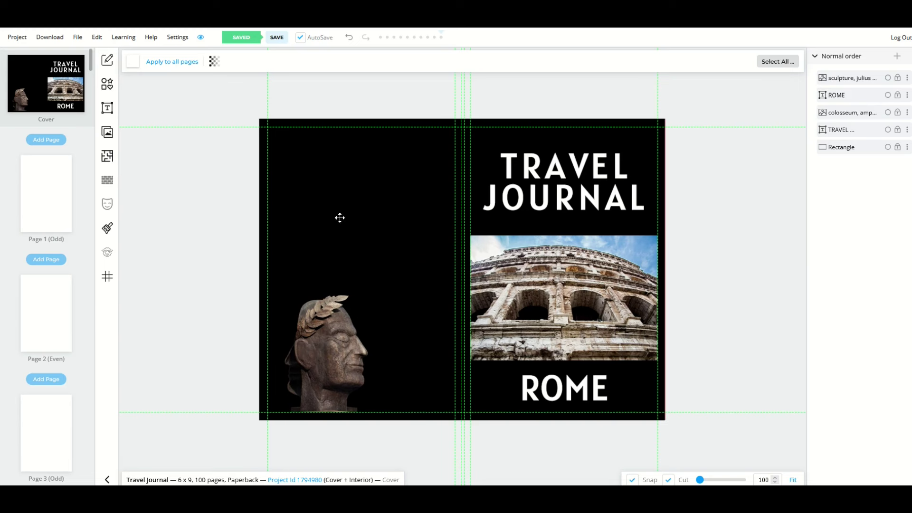
Choose the Wide Journal variant of the Journal interior template and select page 1 to receive it
scroll(320, 223, down, 1)
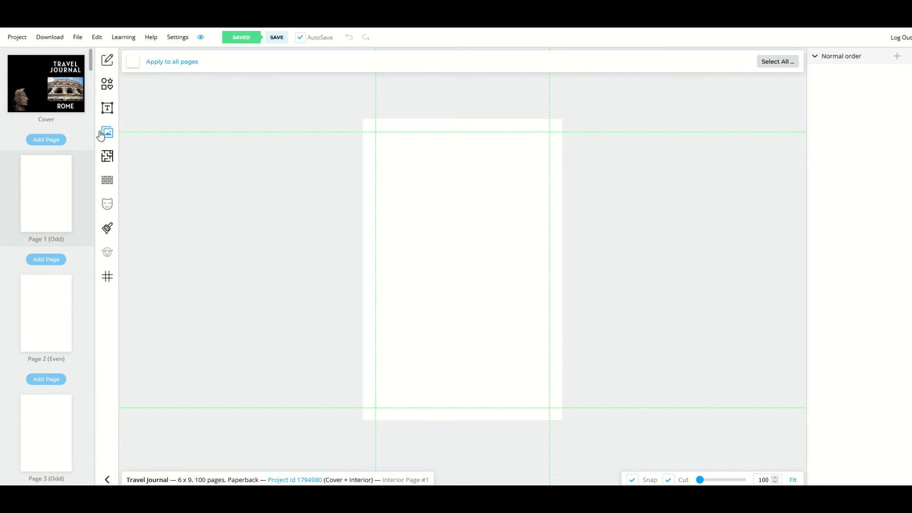
click(107, 160)
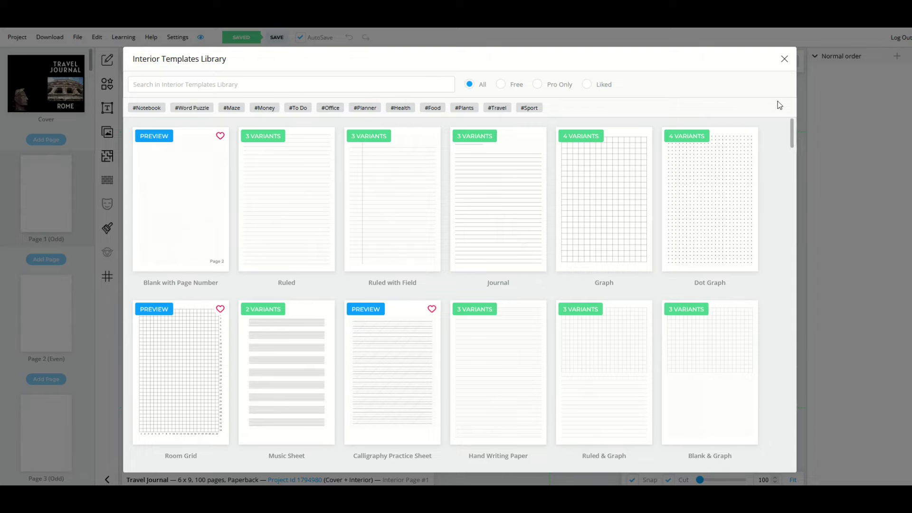
mouse_move(794, 135)
mouse_down()
mouse_move(786, 197)
mouse_move(793, 217)
mouse_move(802, 122)
mouse_up()
click(498, 212)
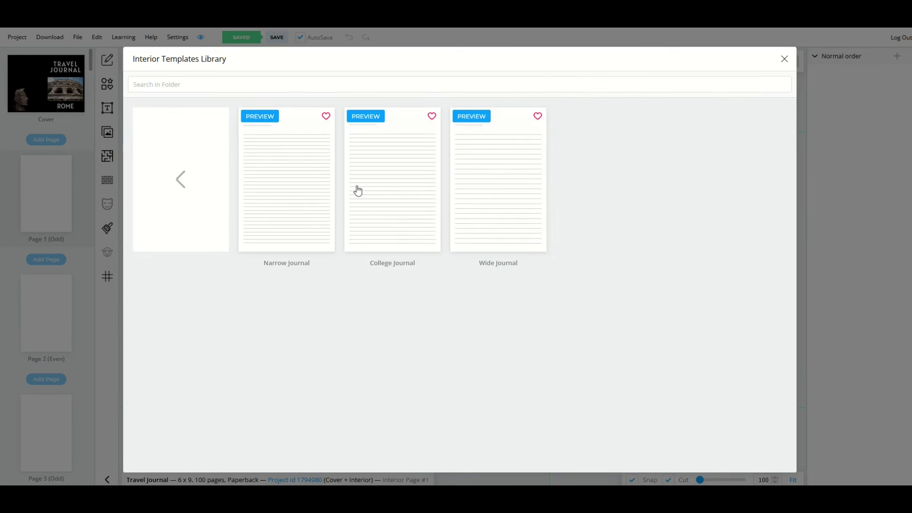
click(497, 150)
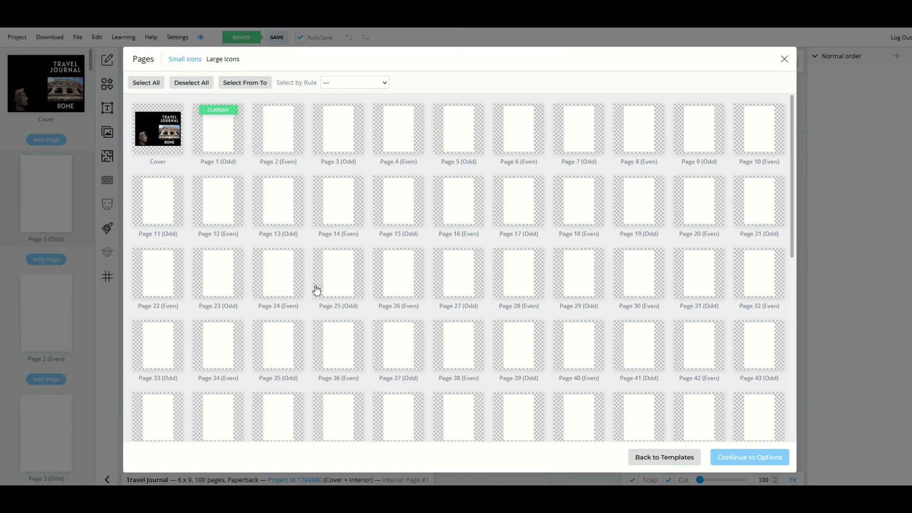
click(225, 142)
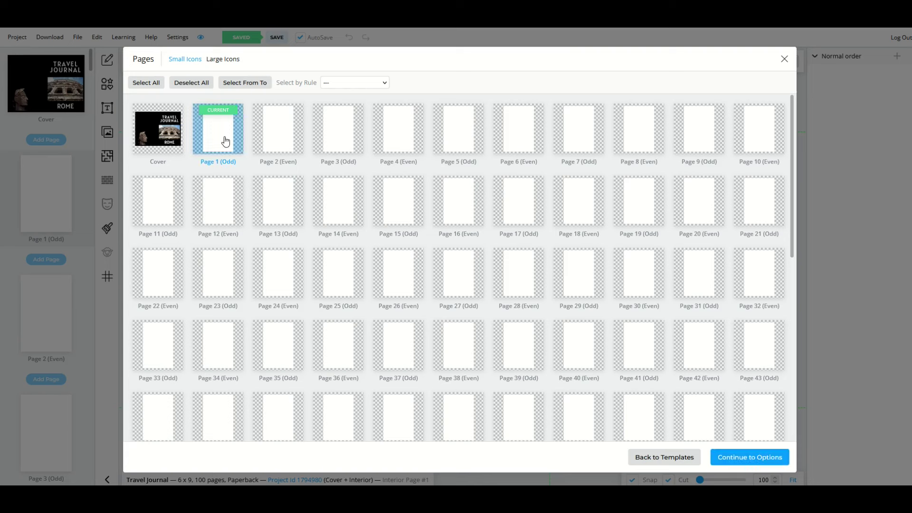
Try adding pages 2, 3, 13 and 25 to the page selection and deselect them again, keeping page 1
click(283, 138)
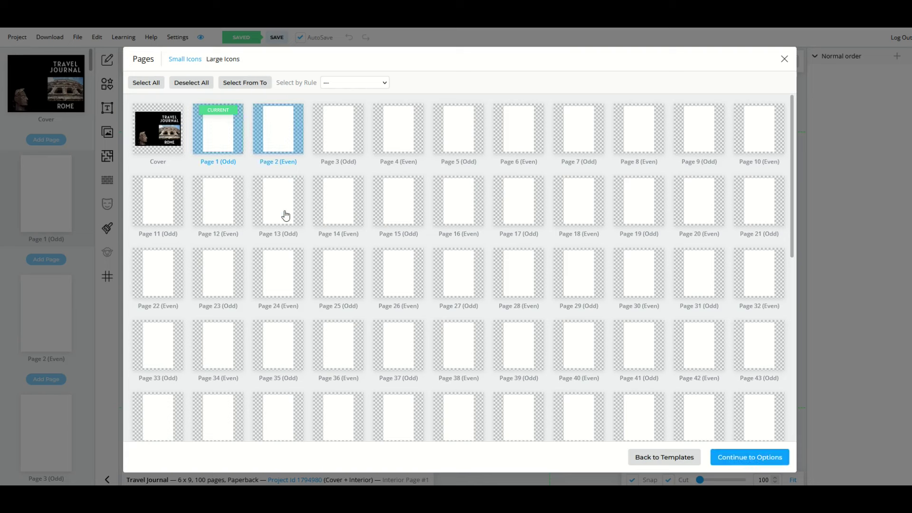
click(325, 143)
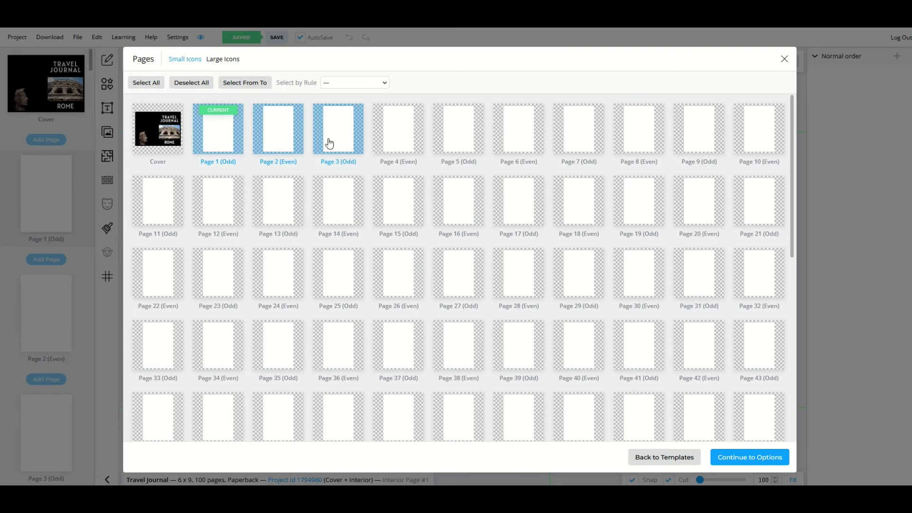
click(331, 278)
click(270, 210)
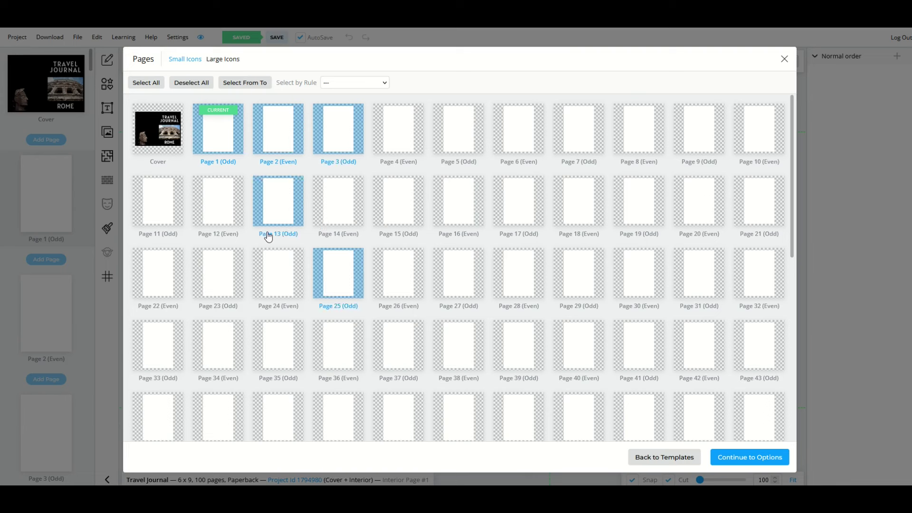
click(274, 200)
click(318, 277)
click(327, 141)
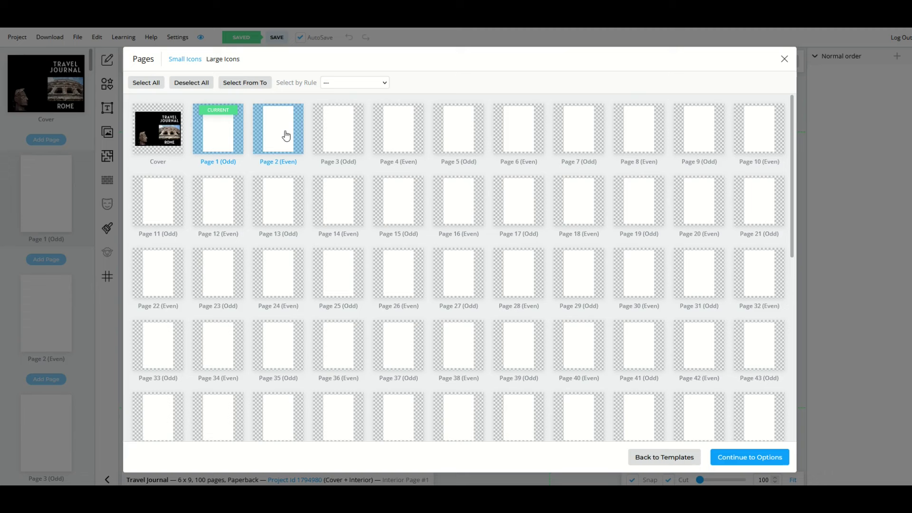
click(284, 136)
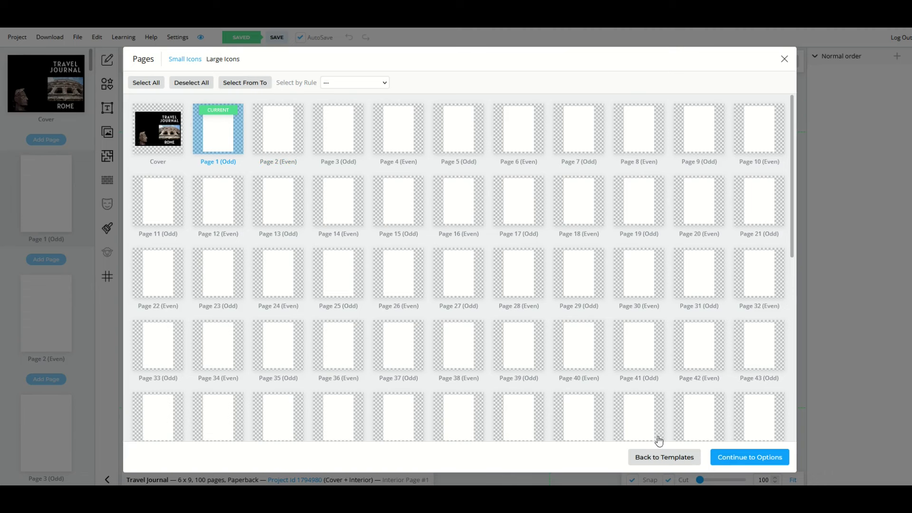
Try black (#000000) as the line color in the template options and submit the Wide Journal template for page 1
click(738, 461)
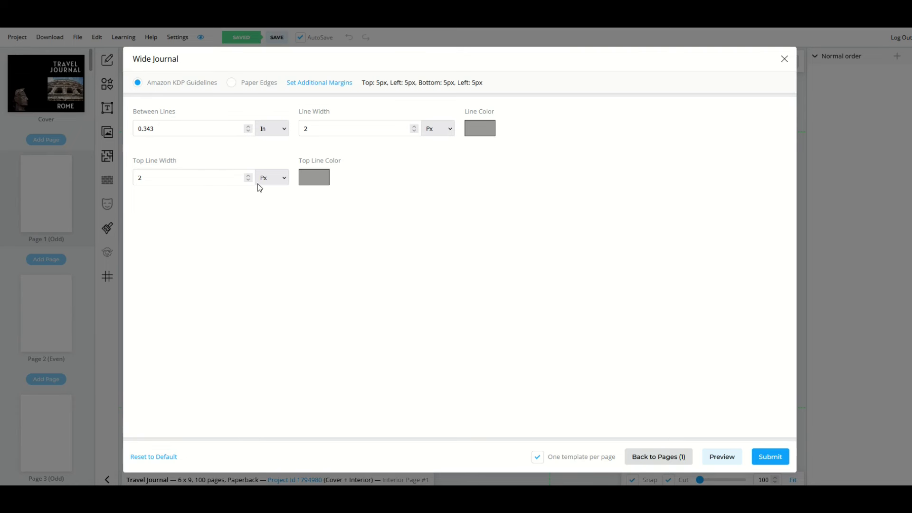
click(477, 136)
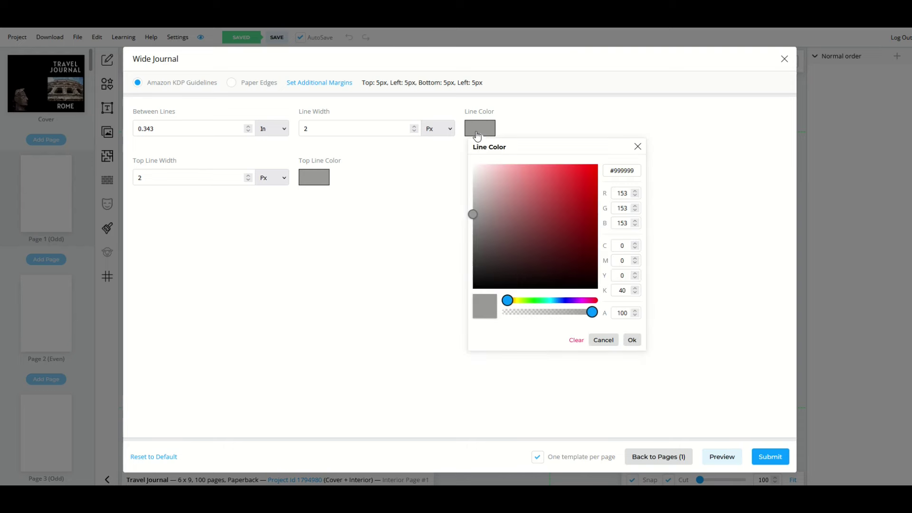
mouse_move(508, 198)
mouse_down()
mouse_move(430, 281)
mouse_move(411, 338)
mouse_up()
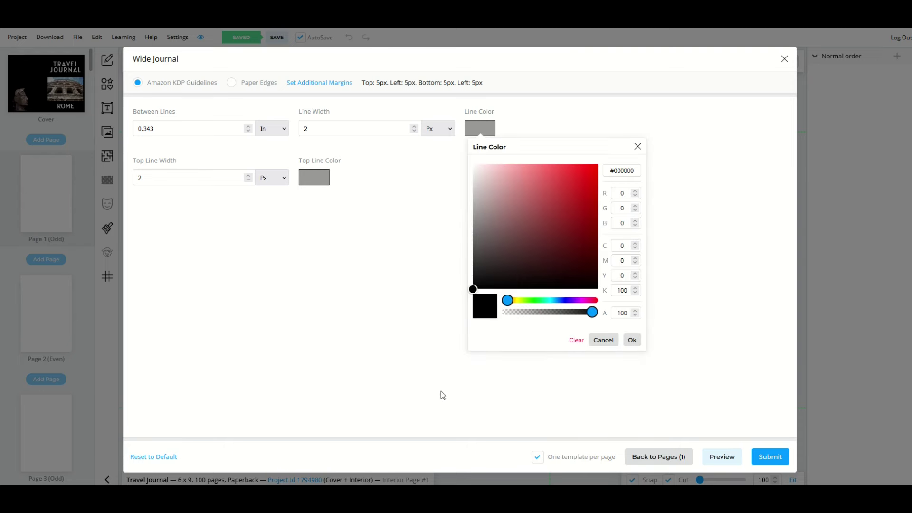
click(769, 456)
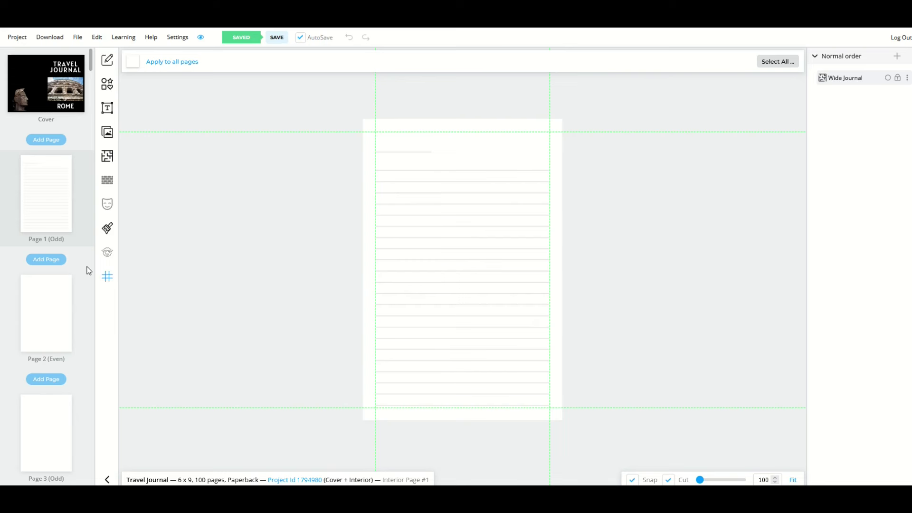
View page 2 and return to page 1 to compare the two interior pages
click(49, 311)
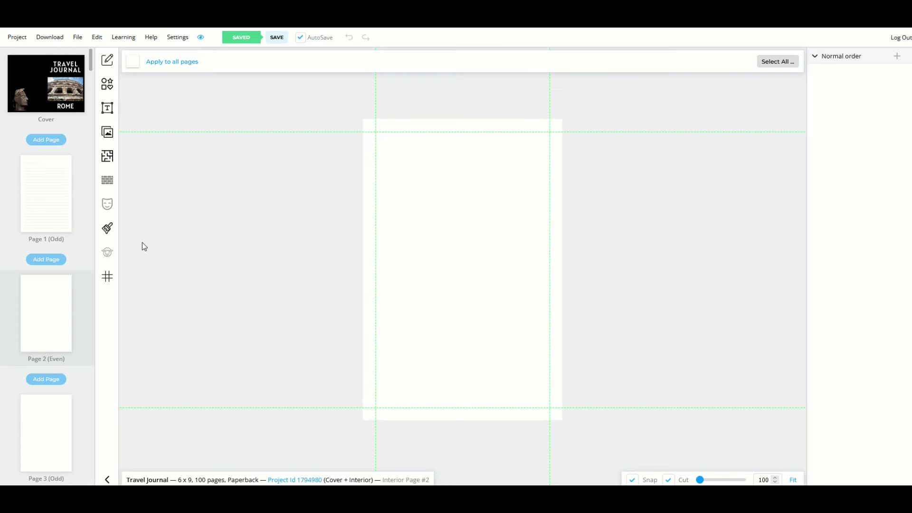
click(44, 229)
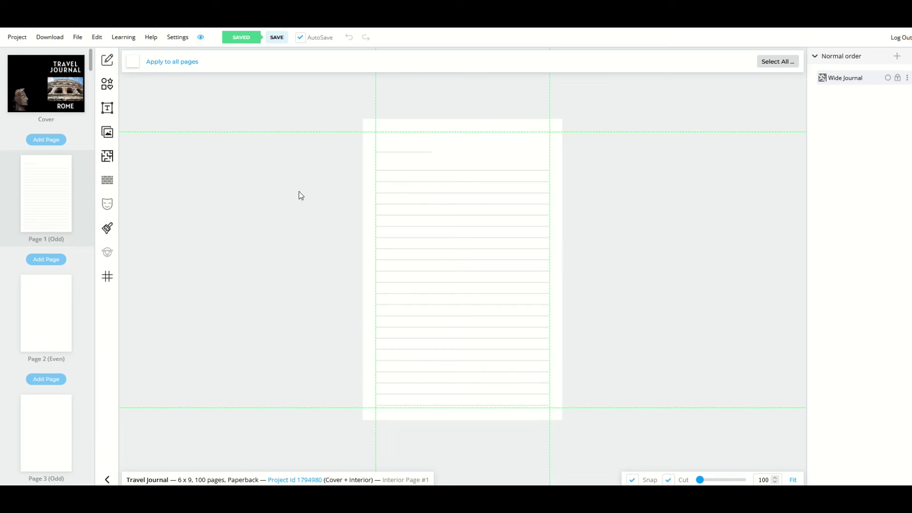
Clone page 1 onto every other interior page, leaving the cover out of the selection, and accept replacing their content
right_click(42, 193)
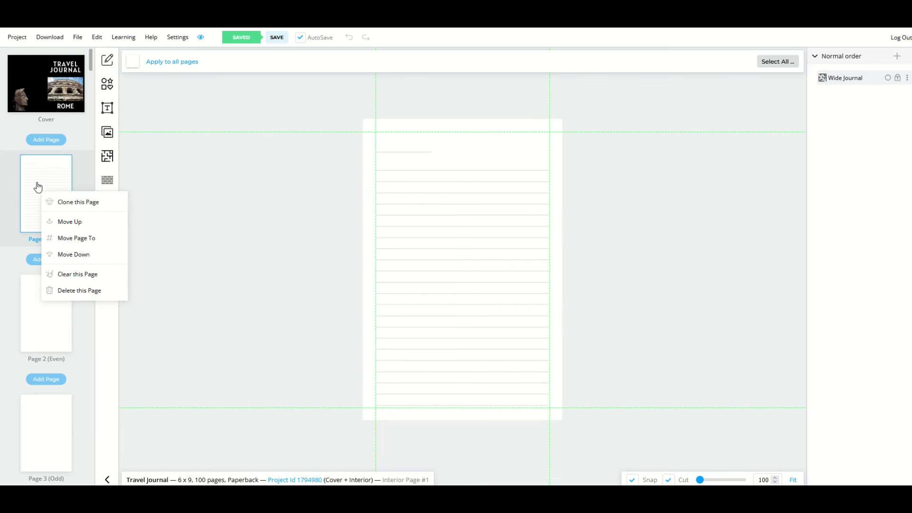
click(66, 204)
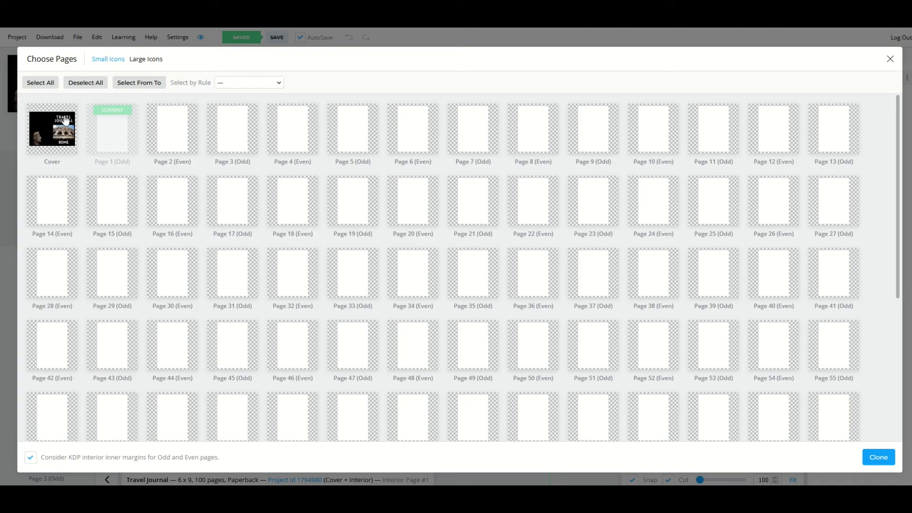
click(40, 83)
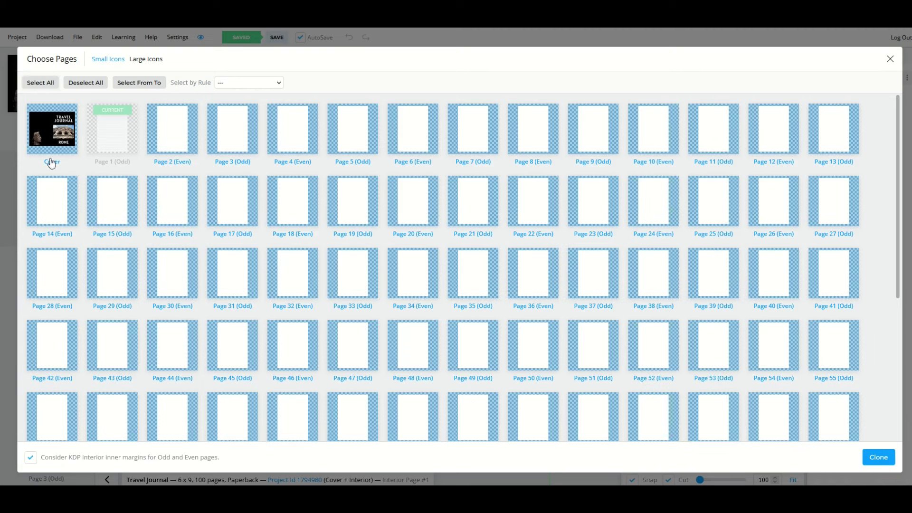
click(43, 131)
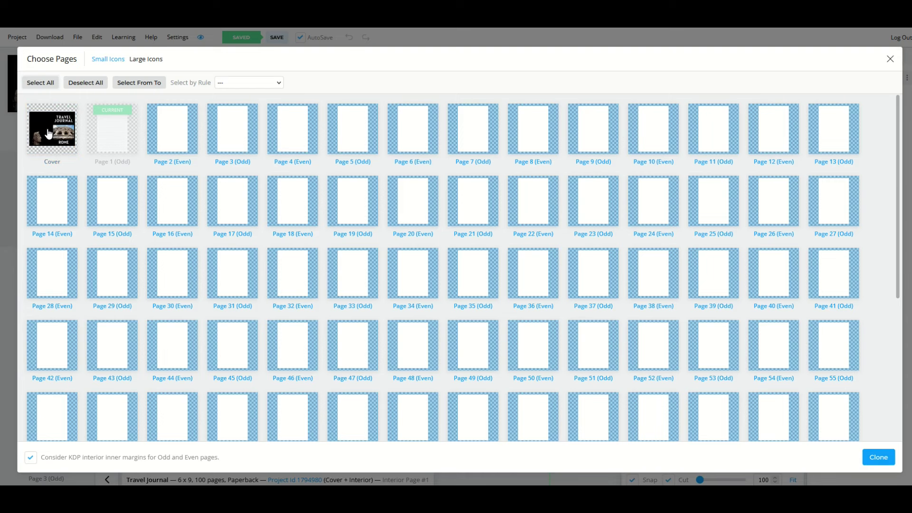
scroll(217, 164, down, 3)
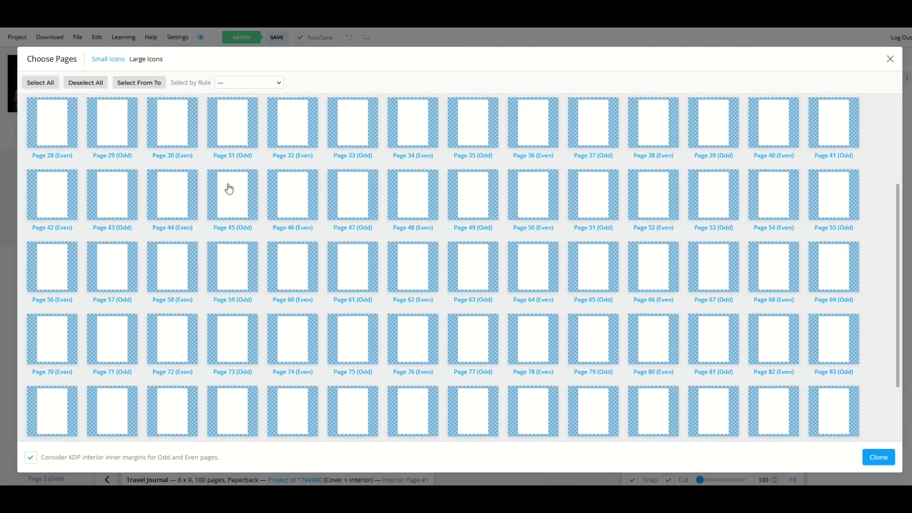
scroll(229, 188, up, 3)
scroll(228, 188, up, 1)
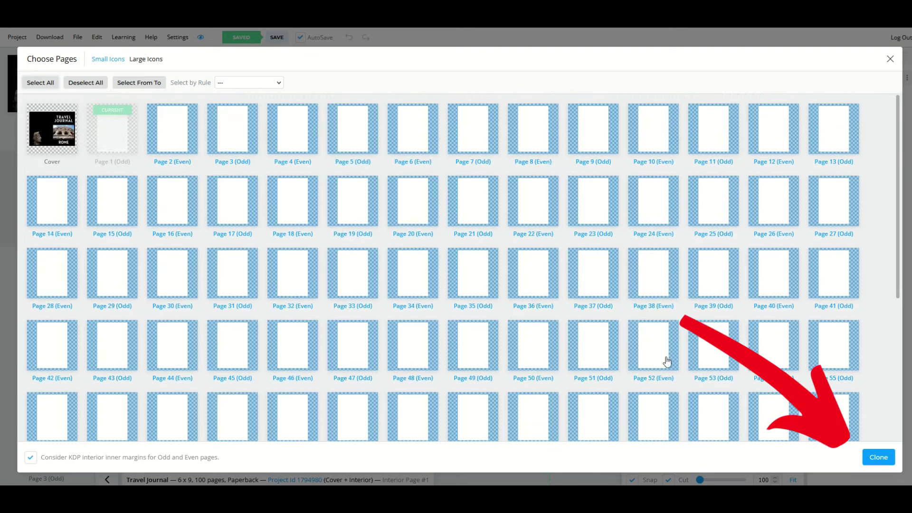
click(877, 459)
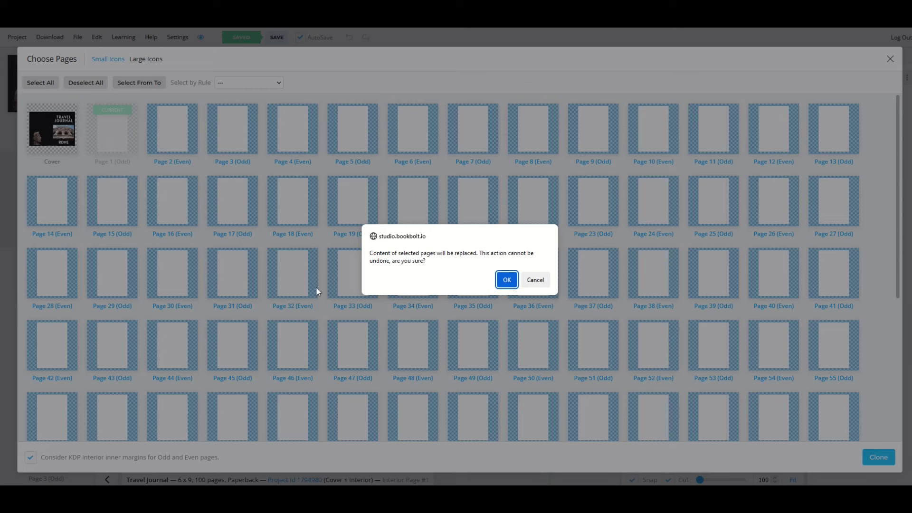
click(506, 279)
Check the cloned interior pages in the page thumbnails and in the preview's small and large list views
scroll(74, 215, down, 5)
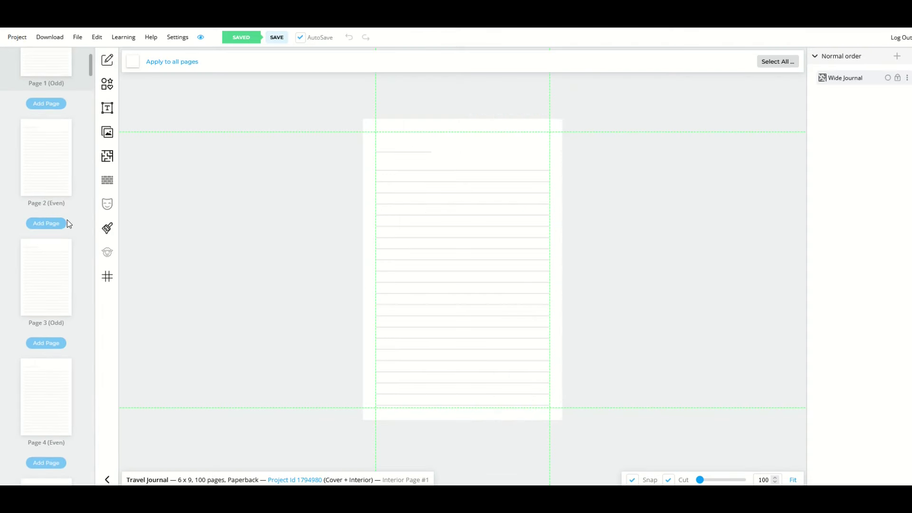
scroll(42, 254, down, 1)
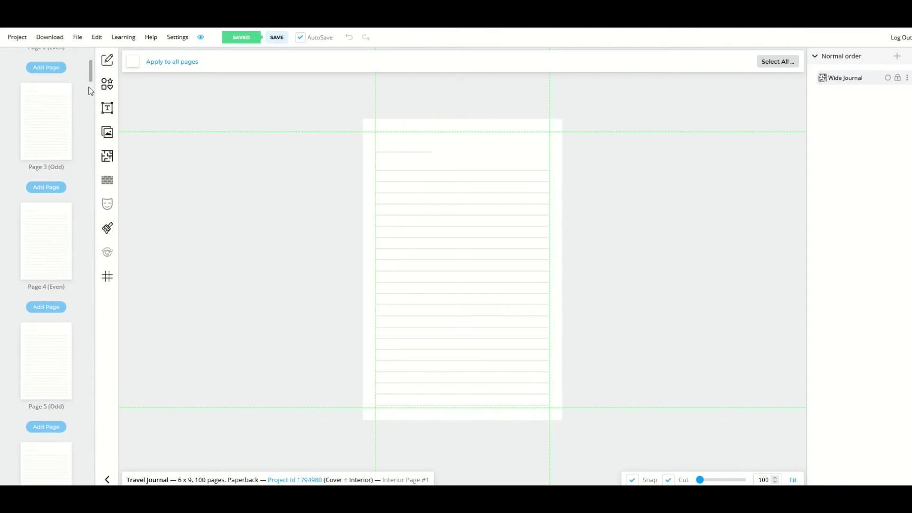
drag(90, 86, 232, 202)
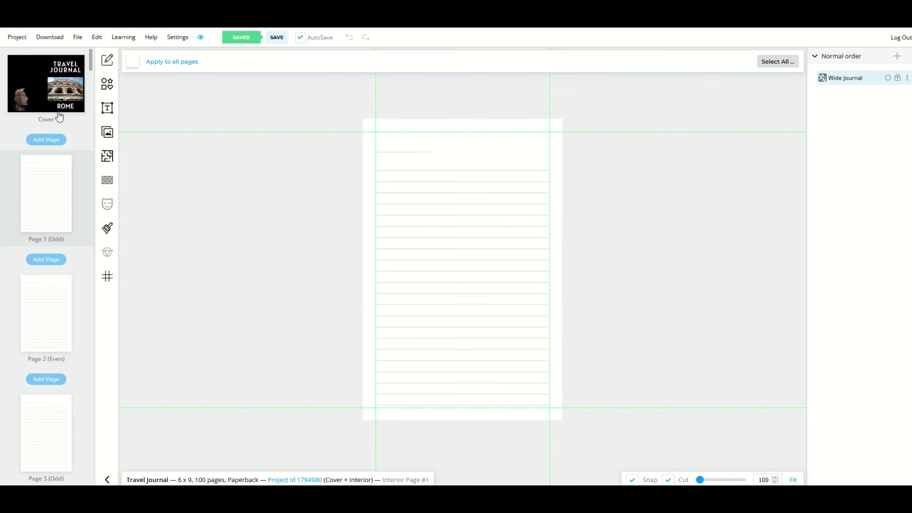
click(202, 42)
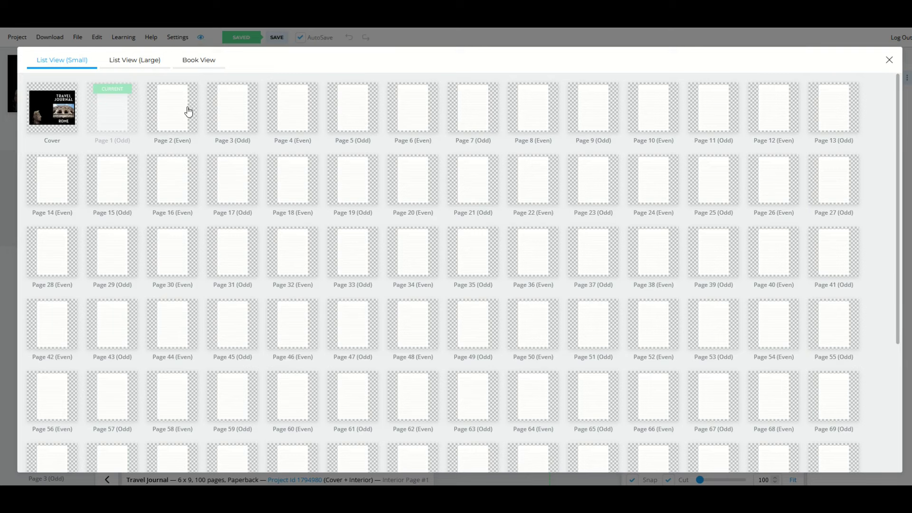
scroll(627, 176, down, 2)
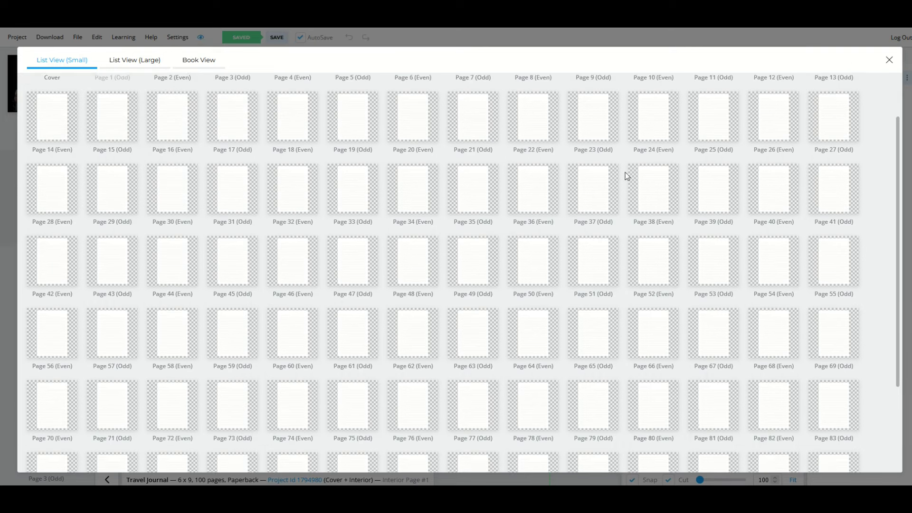
scroll(608, 189, up, 2)
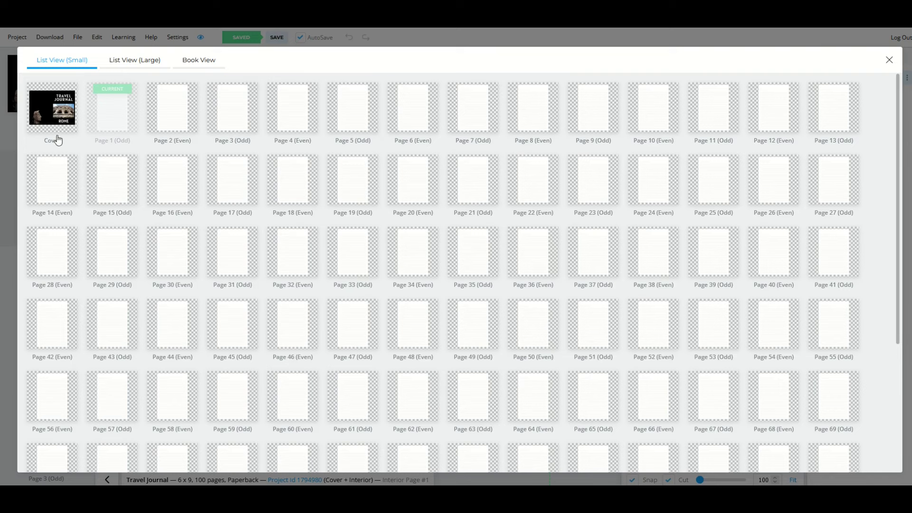
click(122, 63)
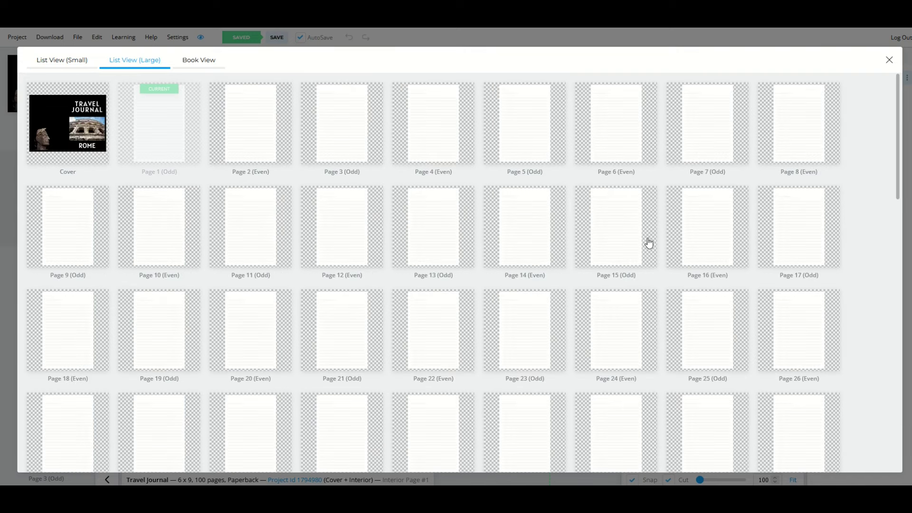
Preview the project in Book View, paging forward from the cover through the interior spreads and back
click(194, 65)
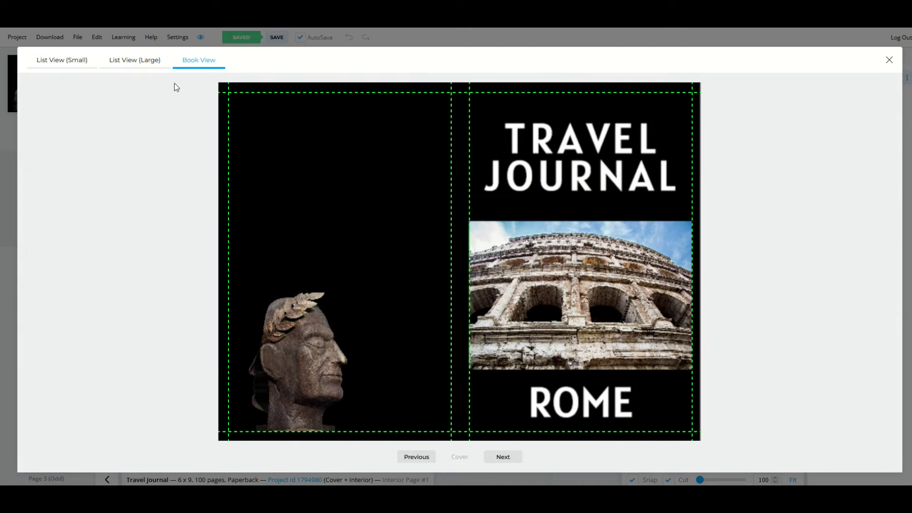
click(501, 457)
click(501, 458)
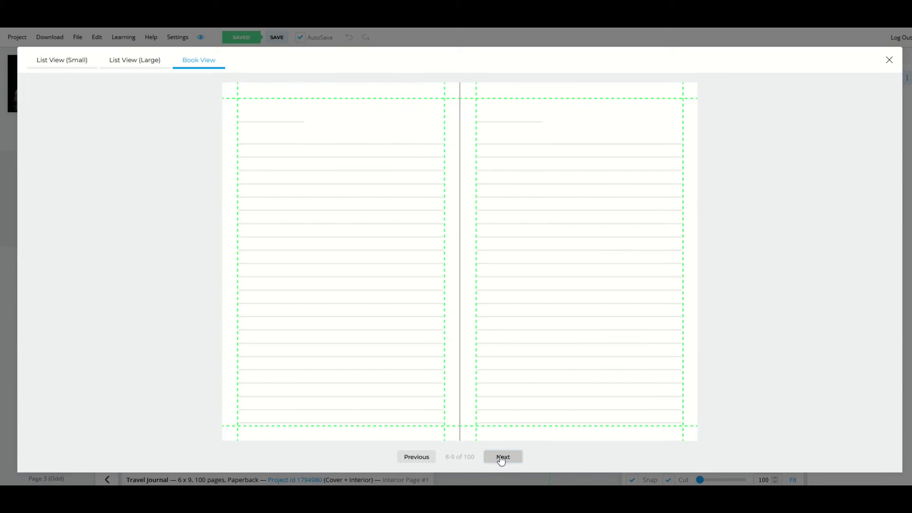
click(501, 458)
click(501, 456)
double_click(427, 459)
double_click(428, 457)
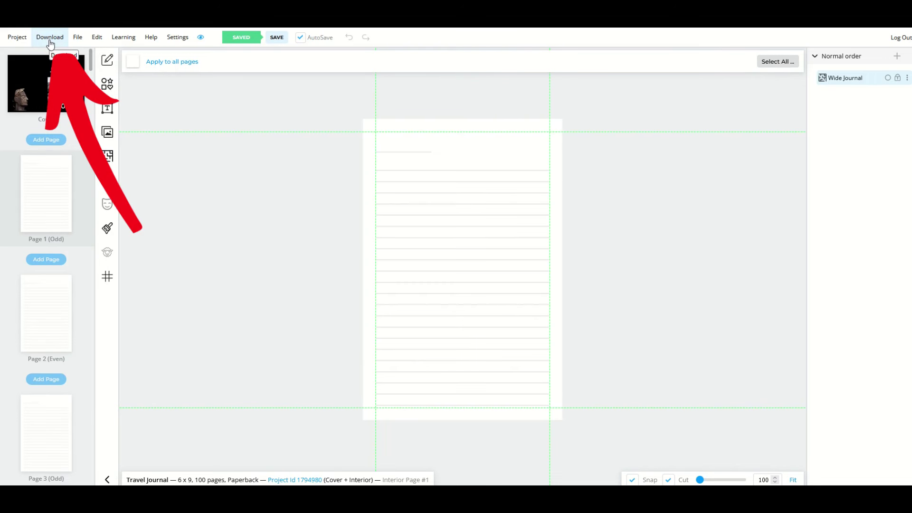
Download the current project in CMYK for printed books
click(50, 42)
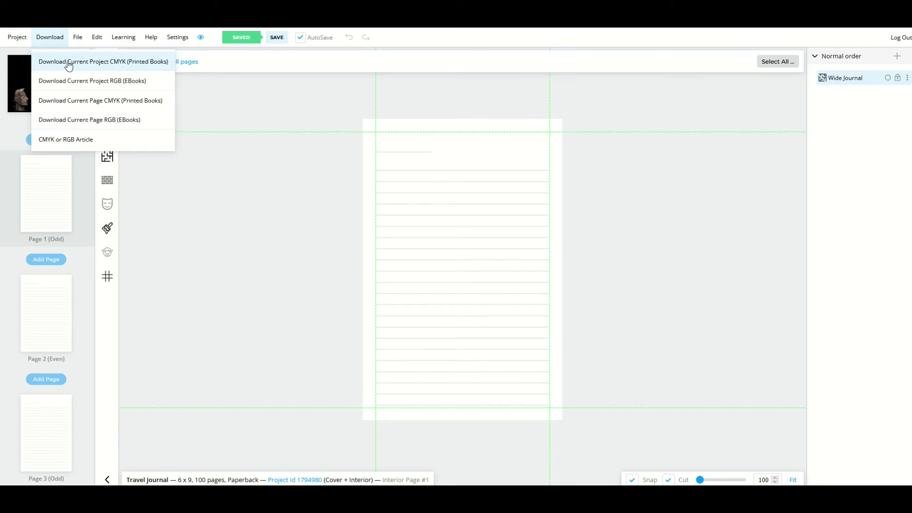
click(97, 65)
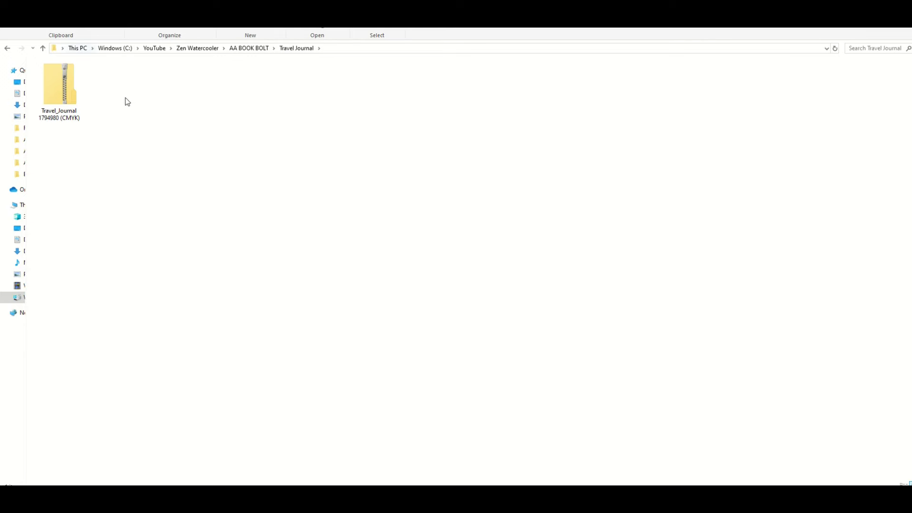
Switch to File Explorer and examine the downloaded Travel_Journal CMYK archive, including its sources folder, then return to its parent folder
double_click(64, 93)
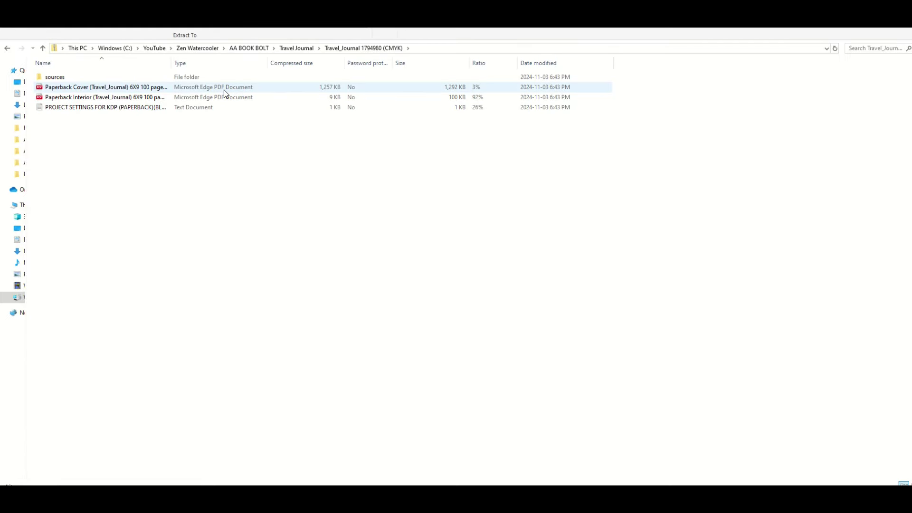
double_click(65, 79)
scroll(112, 204, down, 2)
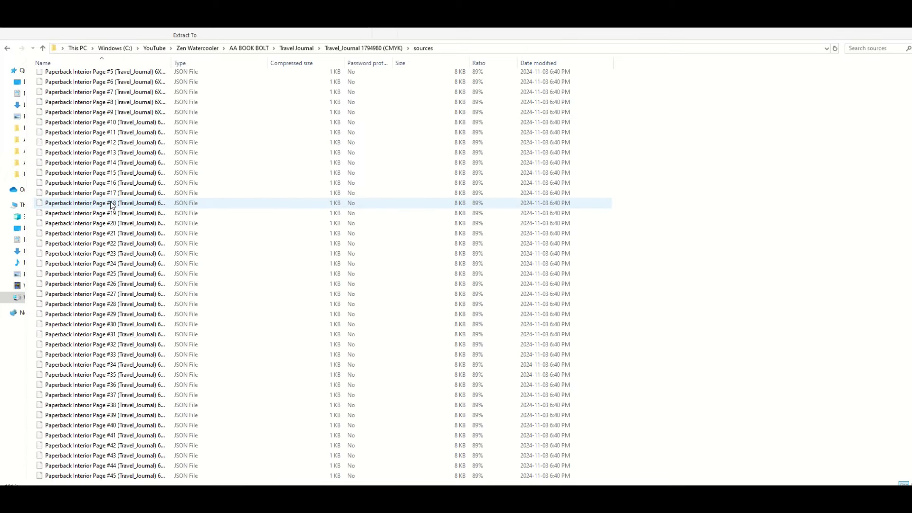
scroll(112, 204, up, 2)
click(342, 48)
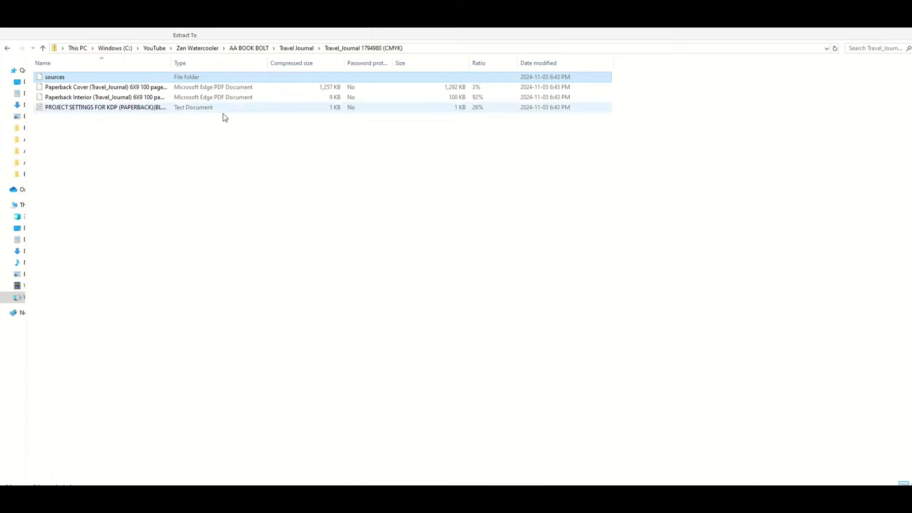
click(112, 160)
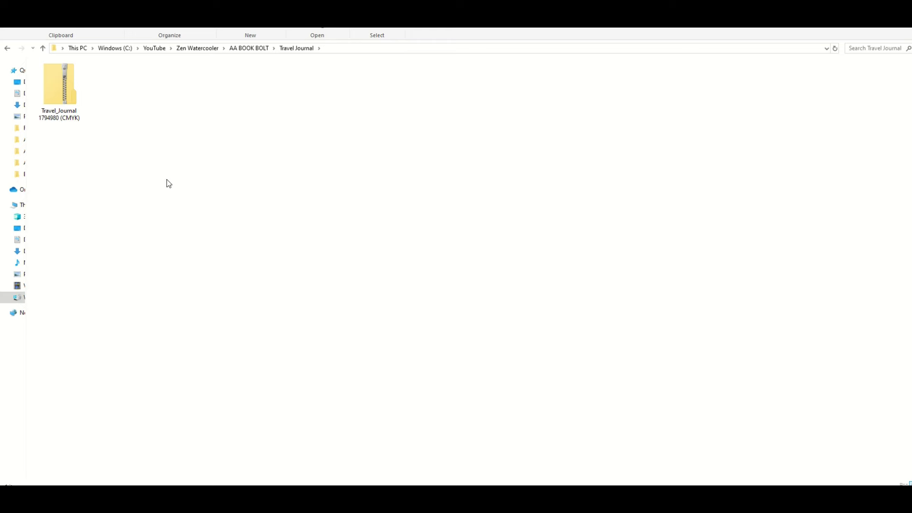
click(58, 88)
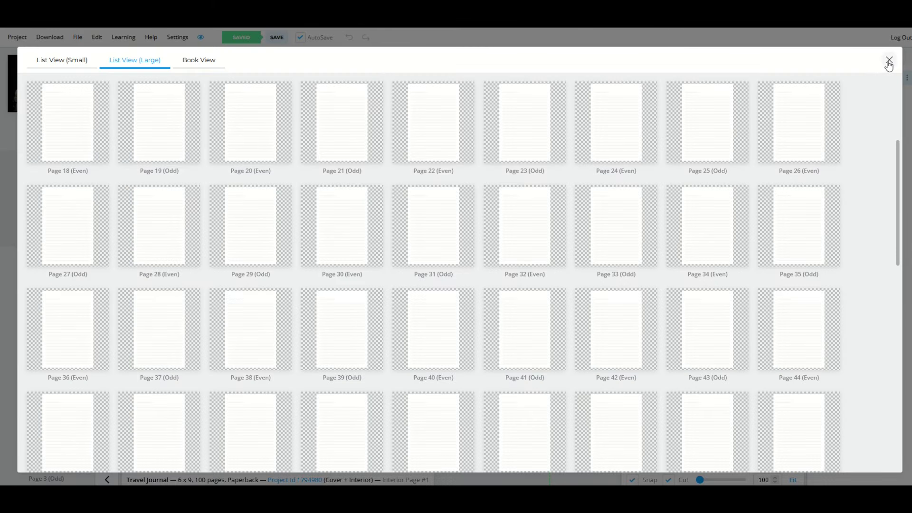
Back in BookBolt Studio, browse the Interior Templates Library without choosing a template and return to the book cover
click(888, 61)
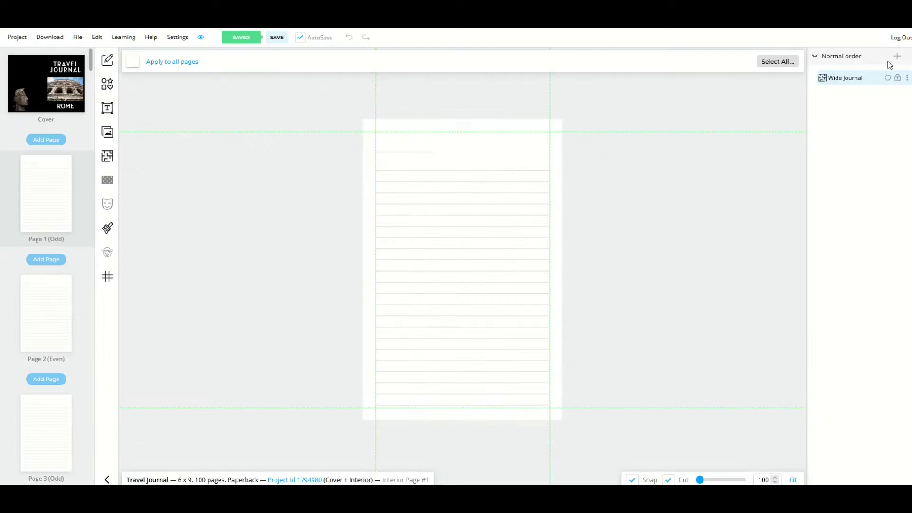
click(106, 162)
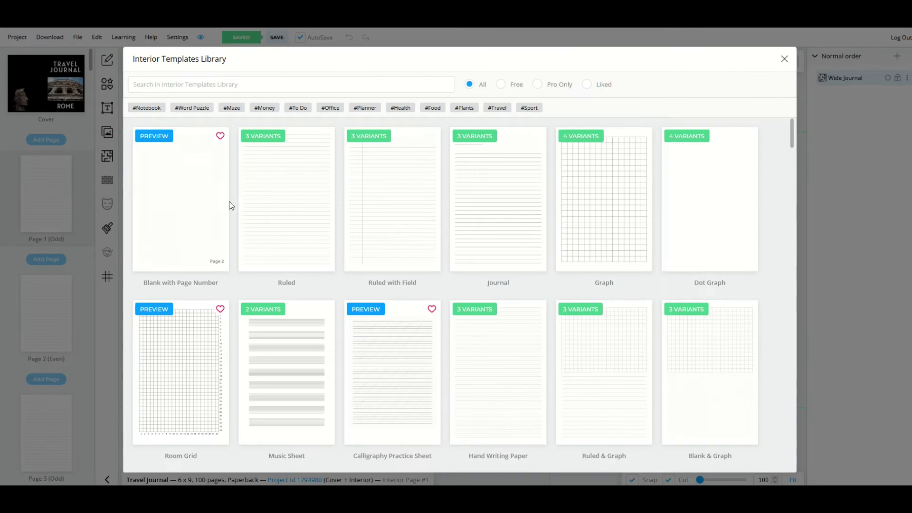
scroll(785, 226, down, 10)
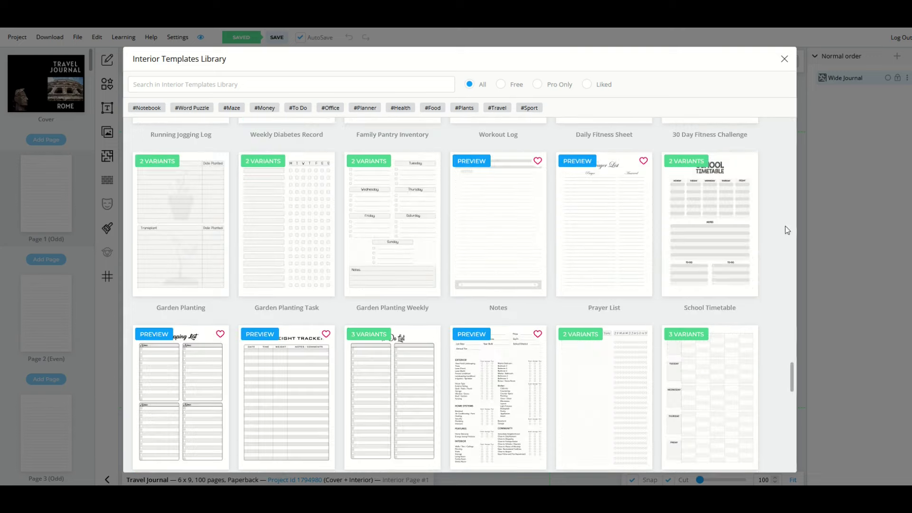
click(784, 59)
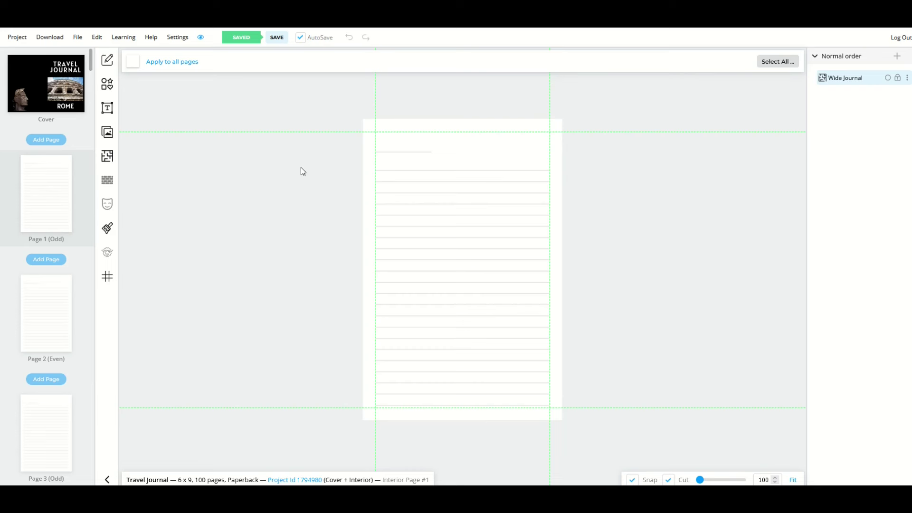
click(49, 99)
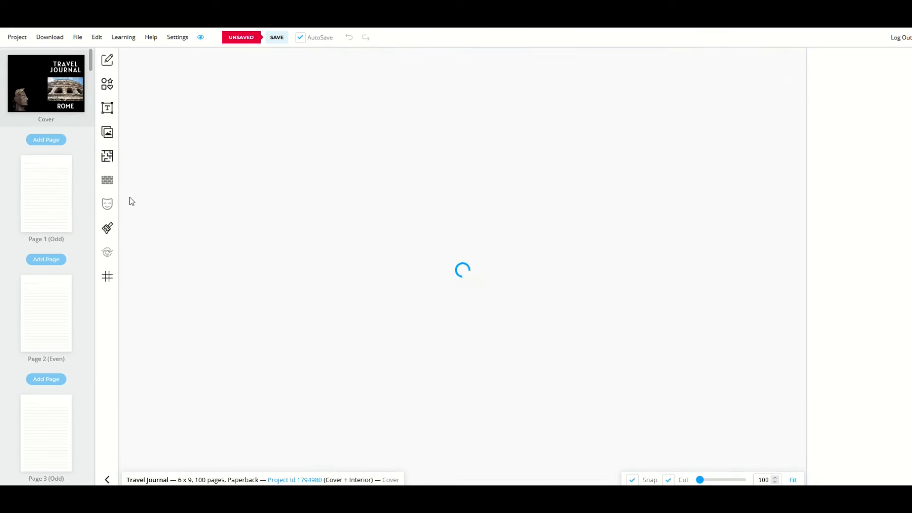